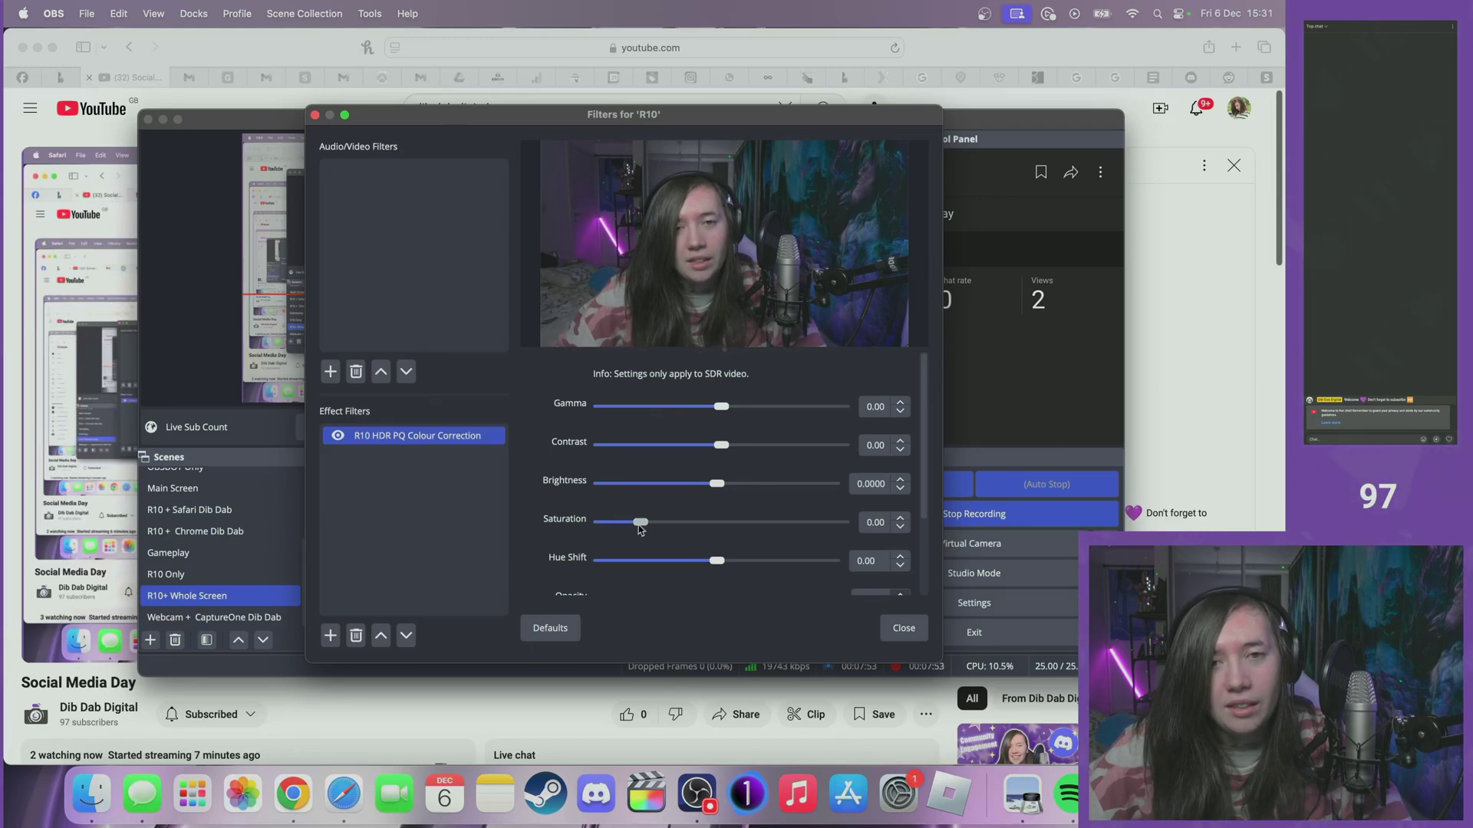
- Try raising the R10 colour correction filter's saturation to 0.09, reset it to 0.00, and check the picture in the YouTube stream
drag(638, 525, 644, 525)
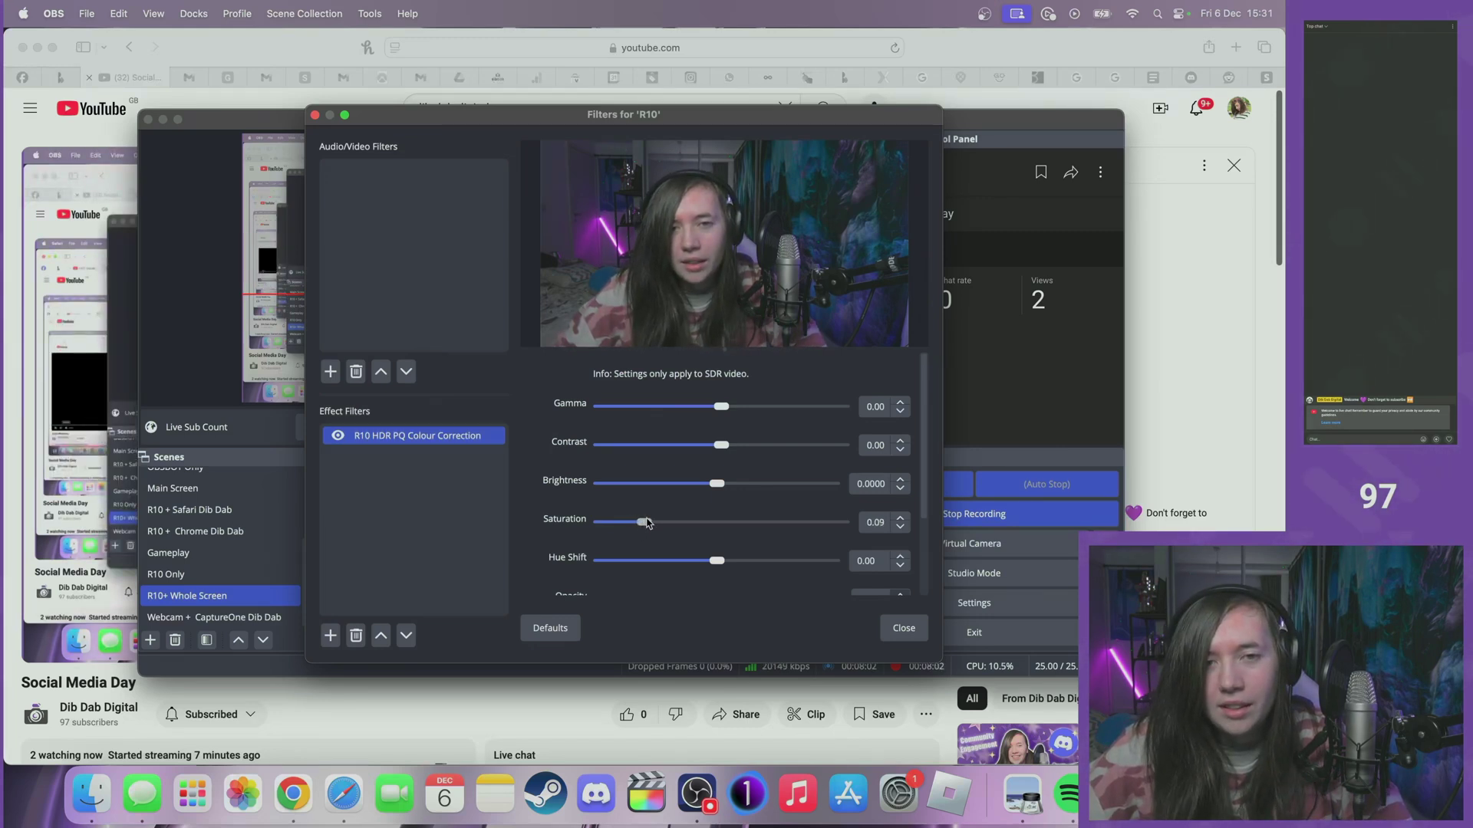
click(1158, 353)
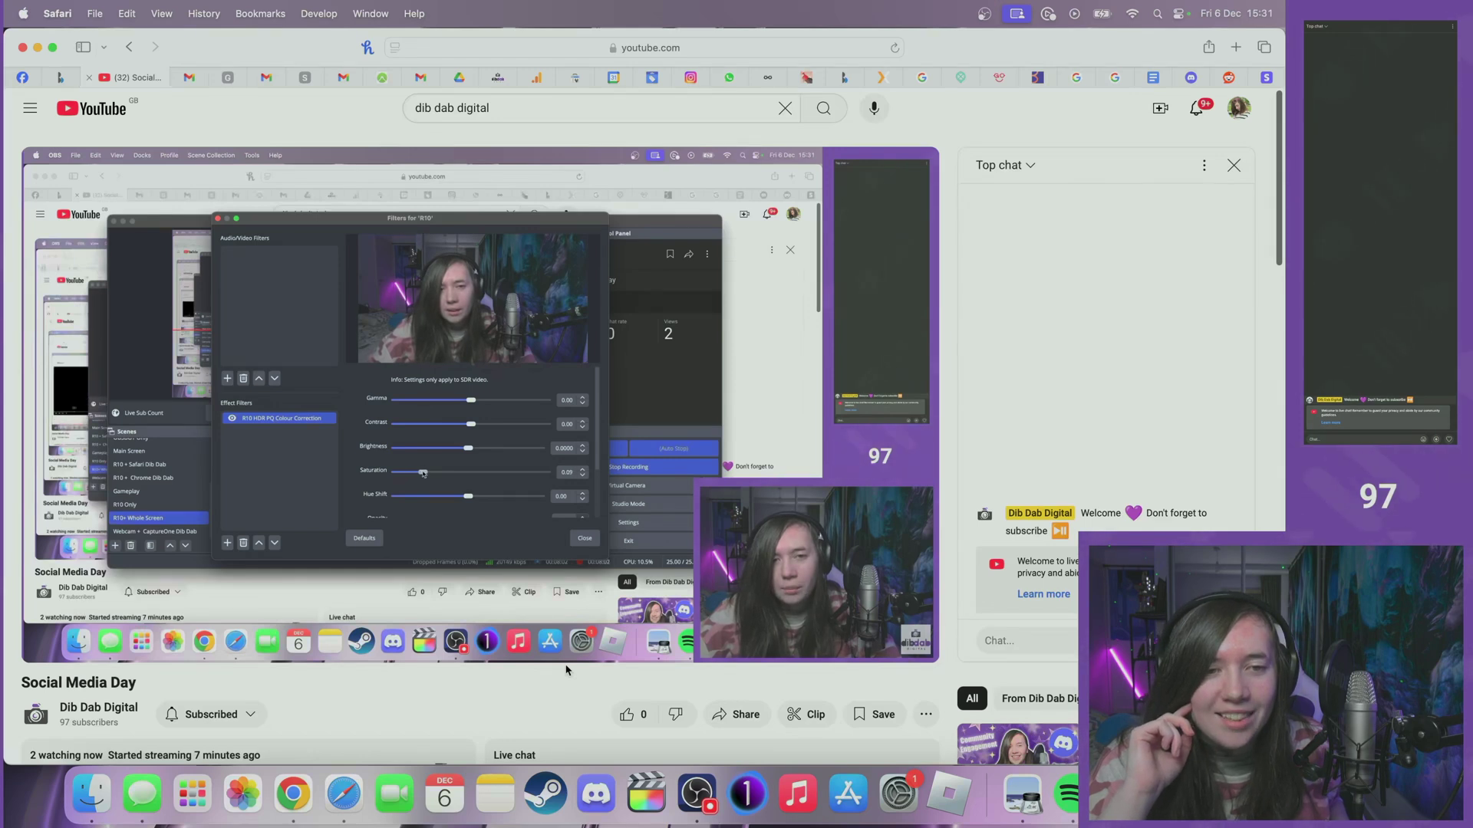
key(super+Tab)
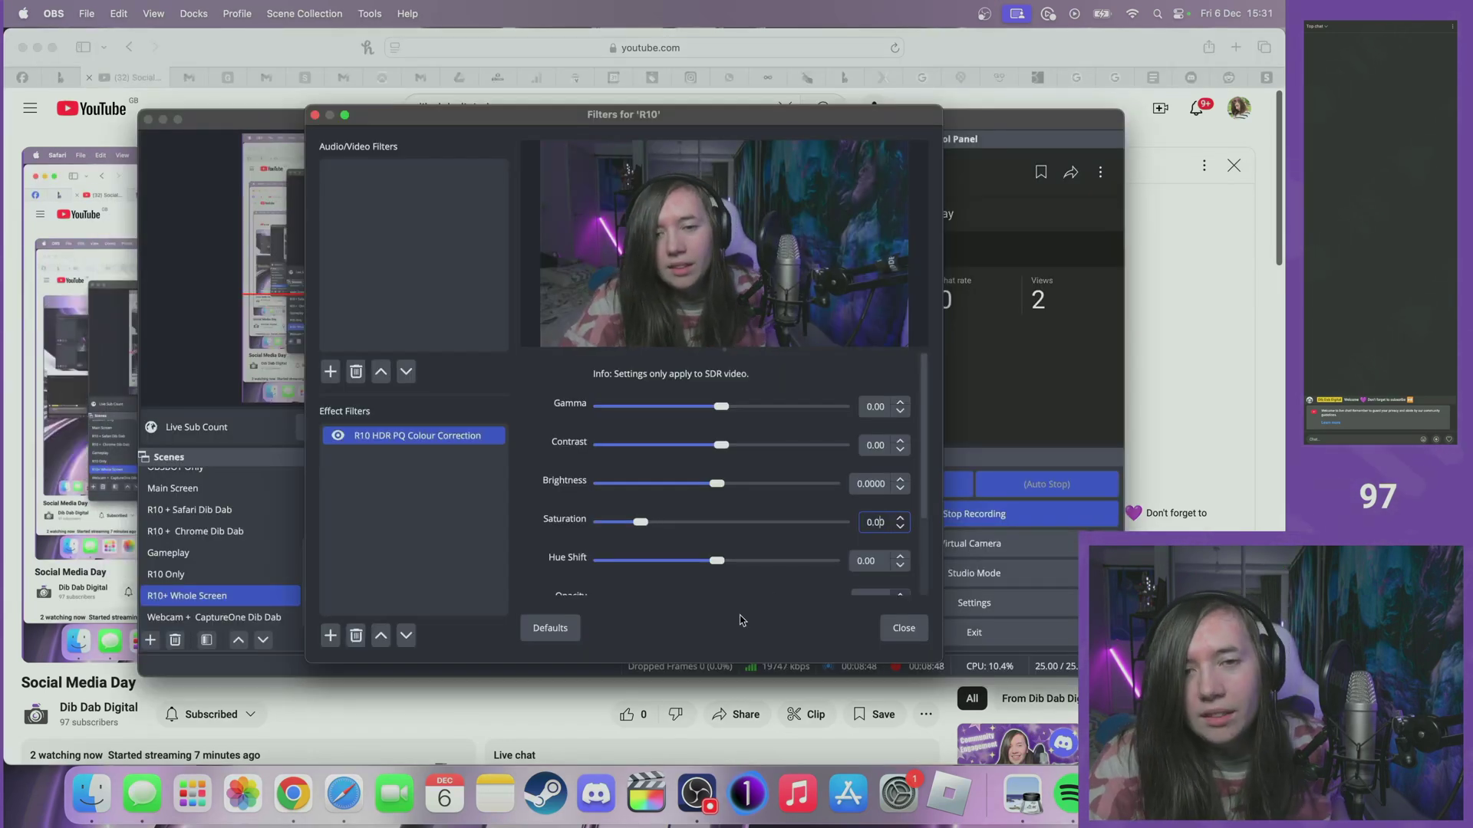
- Set the colour correction filter's contrast to 0.50, check the look in the YouTube stream, and return to the filter window
mouse_move(721, 445)
mouse_down()
mouse_move(738, 451)
mouse_move(695, 451)
mouse_up()
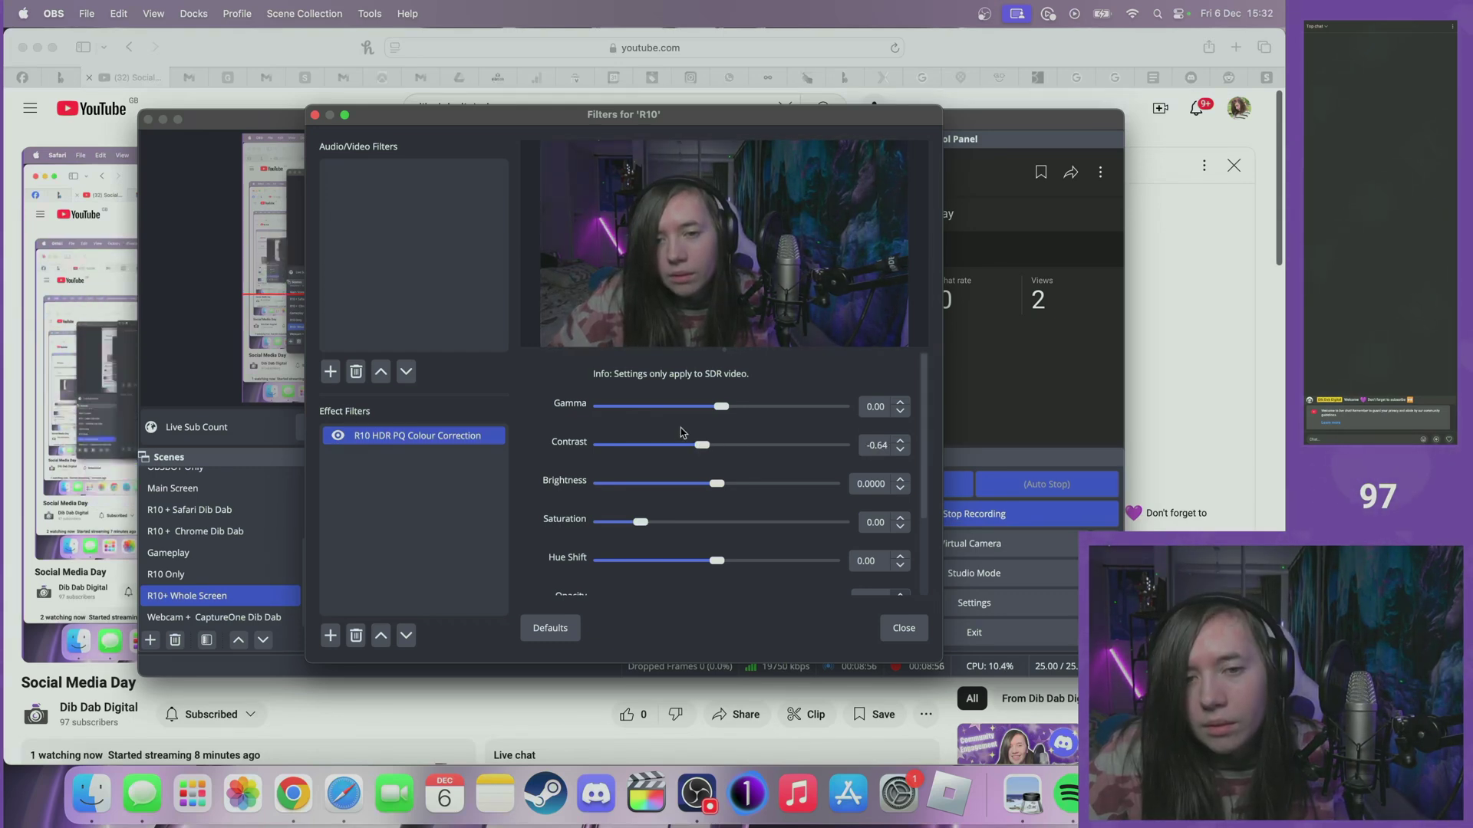
drag(713, 447, 736, 449)
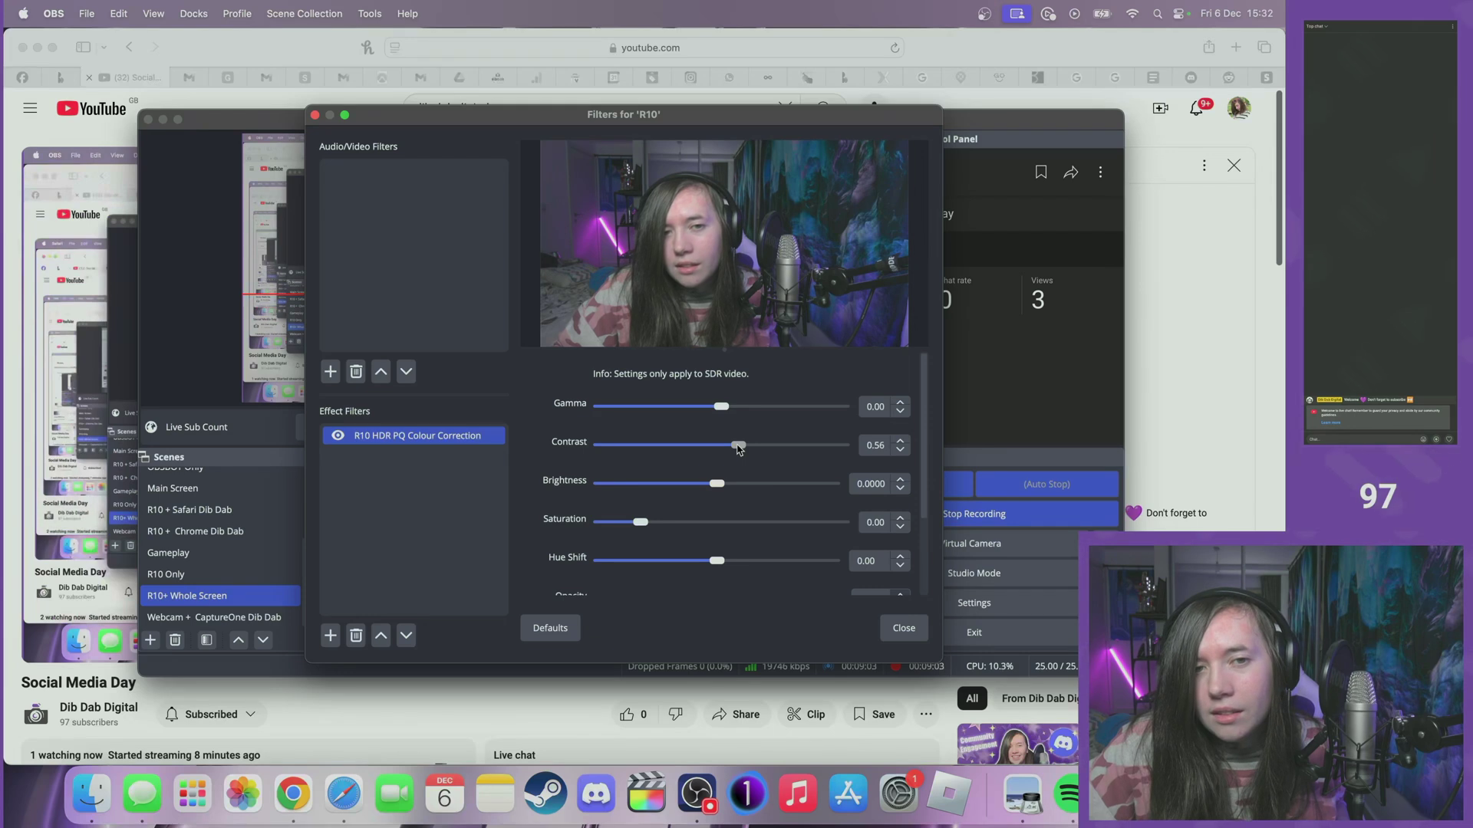
double_click(887, 446)
click(900, 443)
click(900, 444)
click(1234, 390)
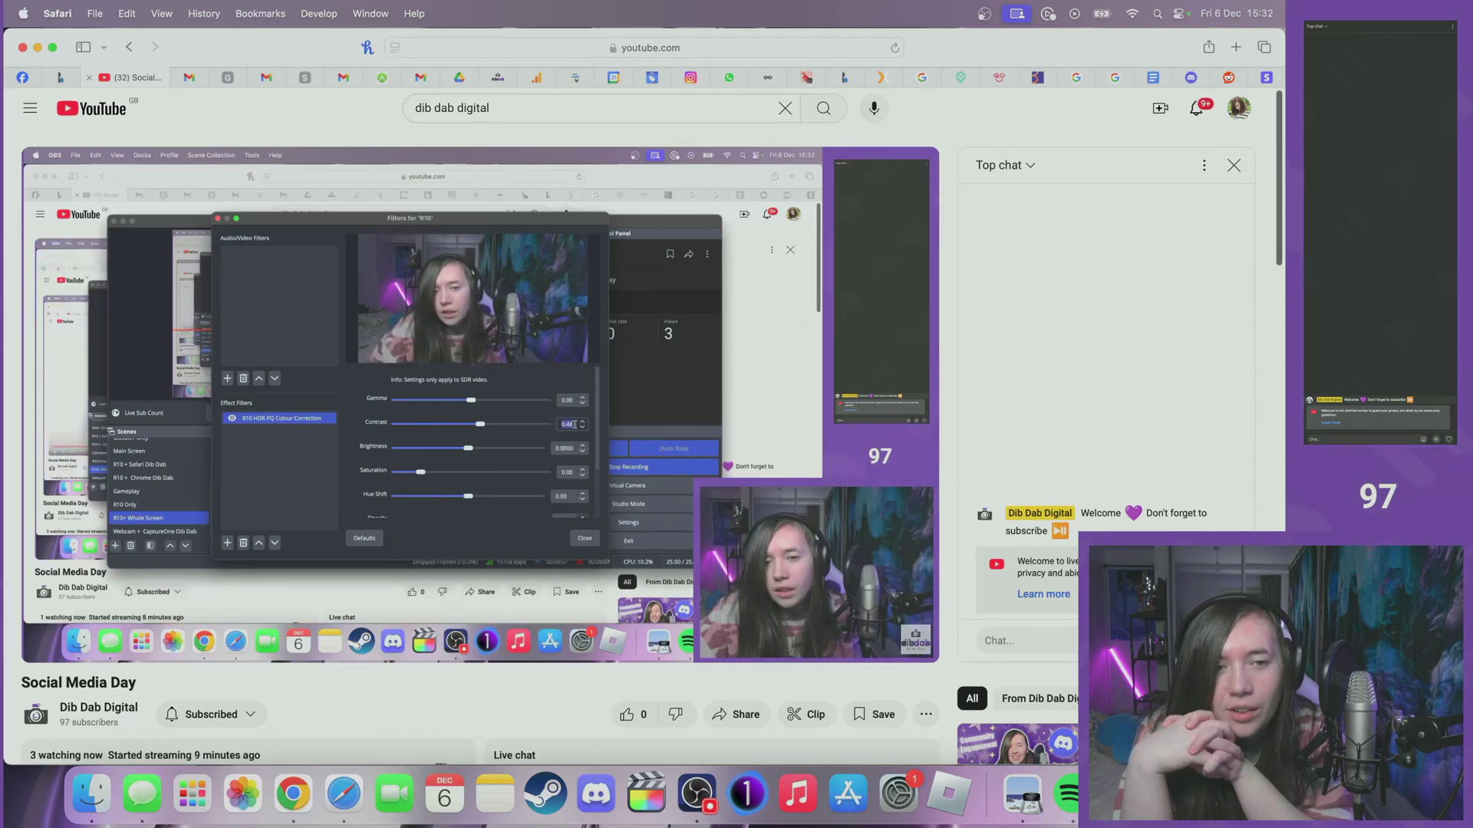
key(ctrl+Up)
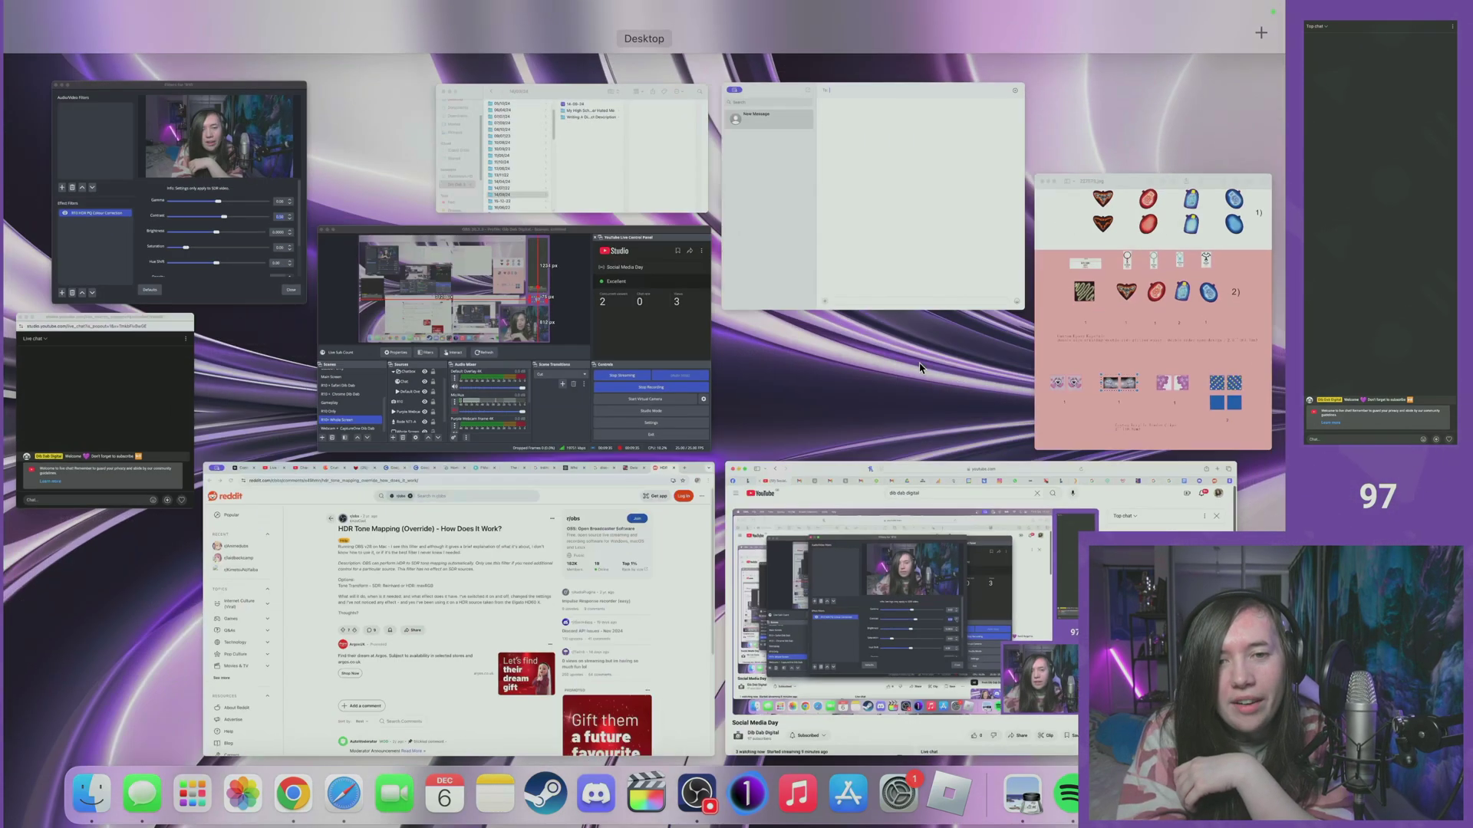
click(284, 221)
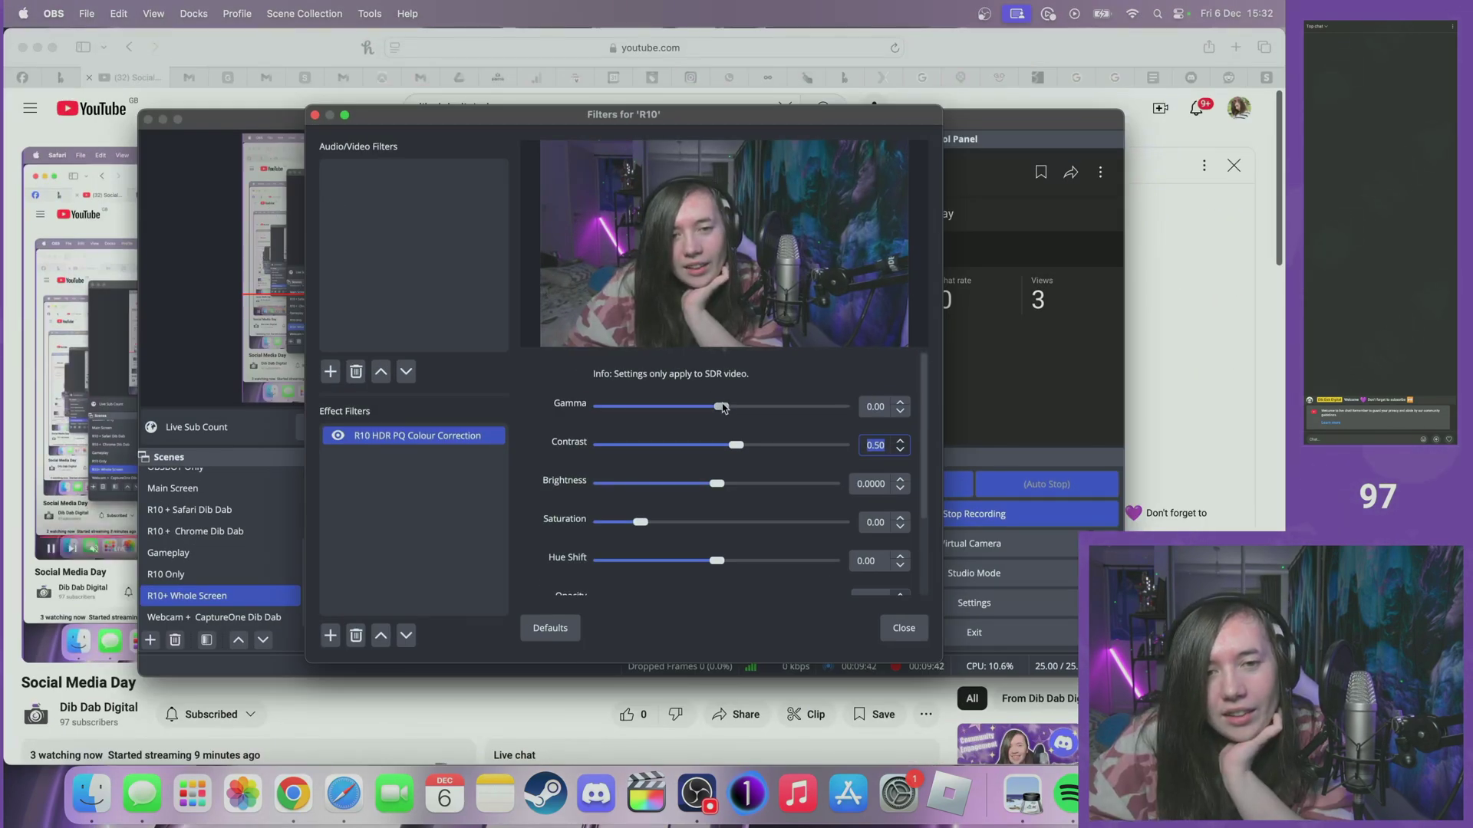
- Try a gamma of 0.28 on the colour correction filter and reset it to 0.00
mouse_move(721, 408)
mouse_down()
mouse_move(749, 414)
mouse_move(733, 409)
mouse_up()
click(876, 408)
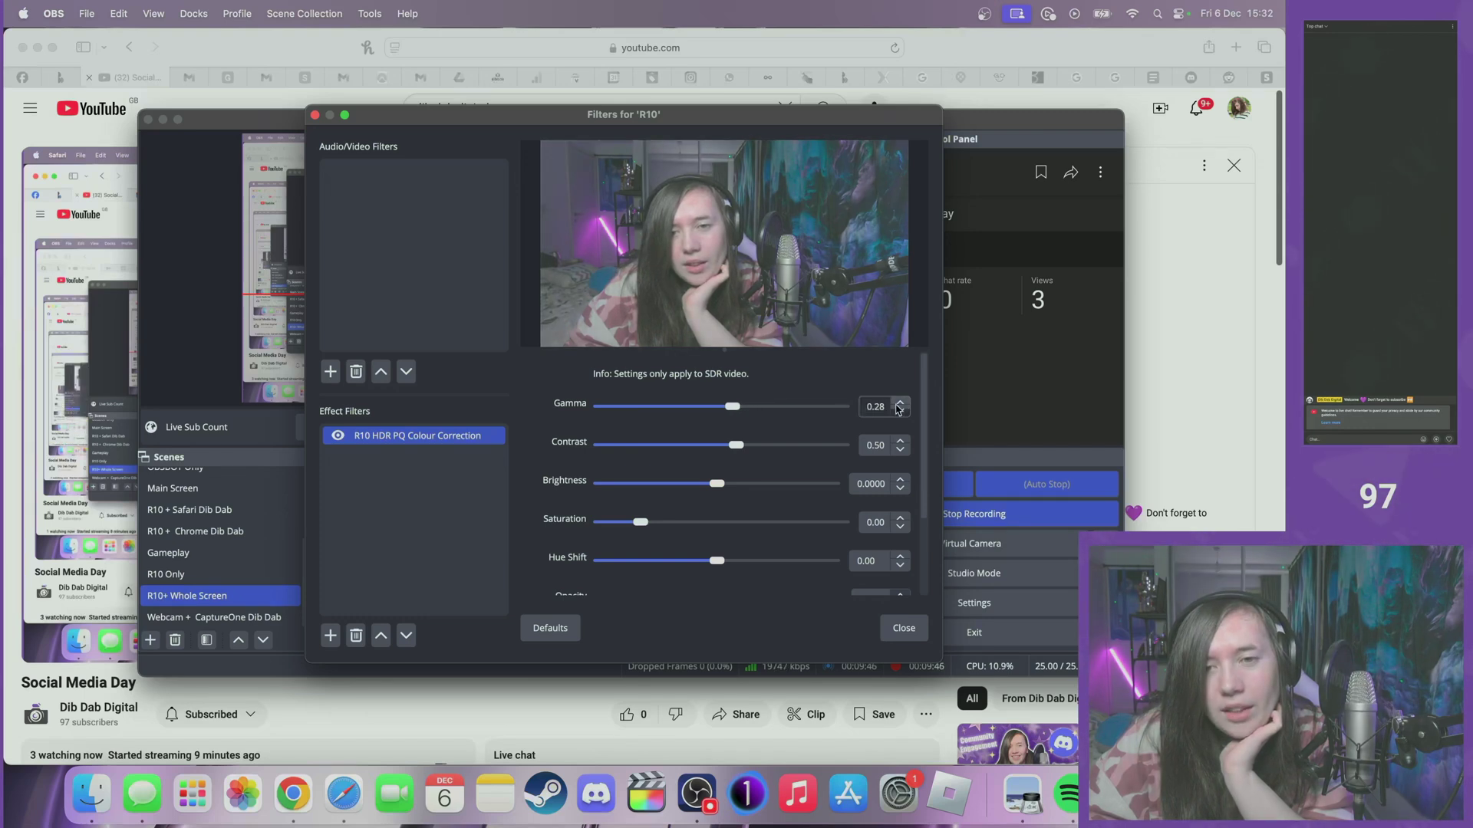
double_click(875, 408)
text(00)
key(Return)
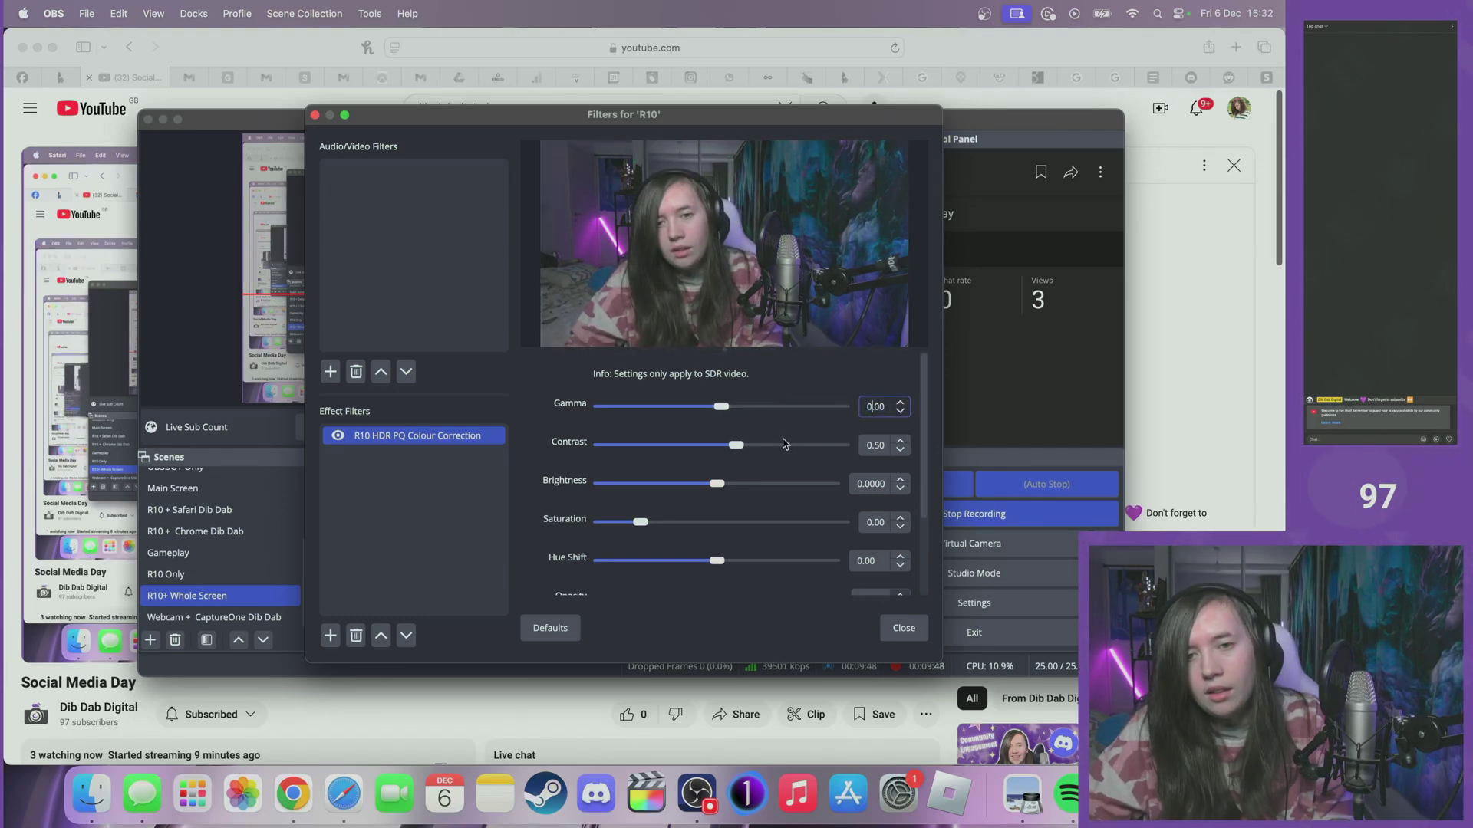
- Try lowering the webcam filter's brightness to -0.2204 and reset it to 0
drag(721, 481, 690, 483)
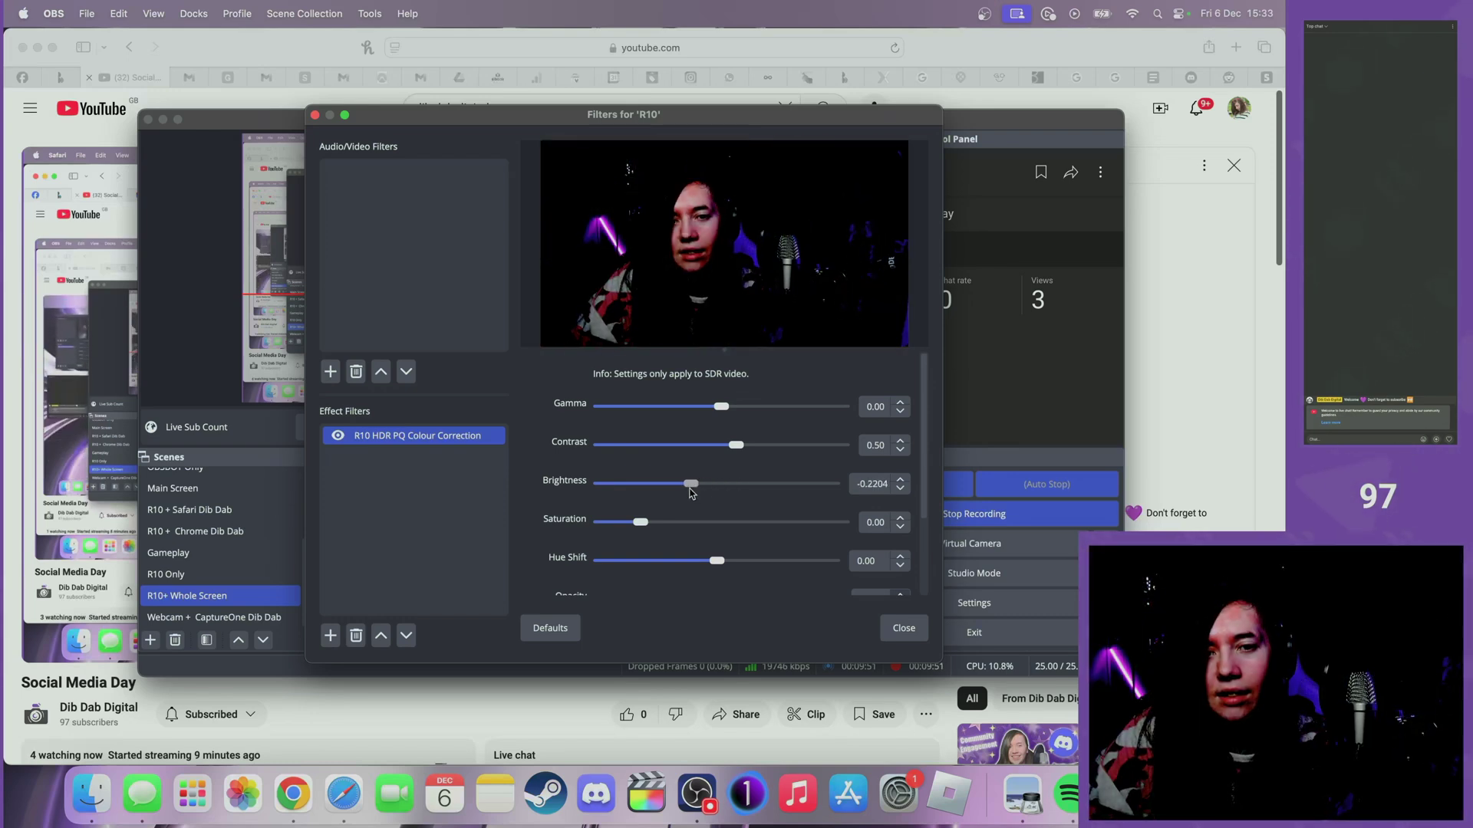
double_click(869, 484)
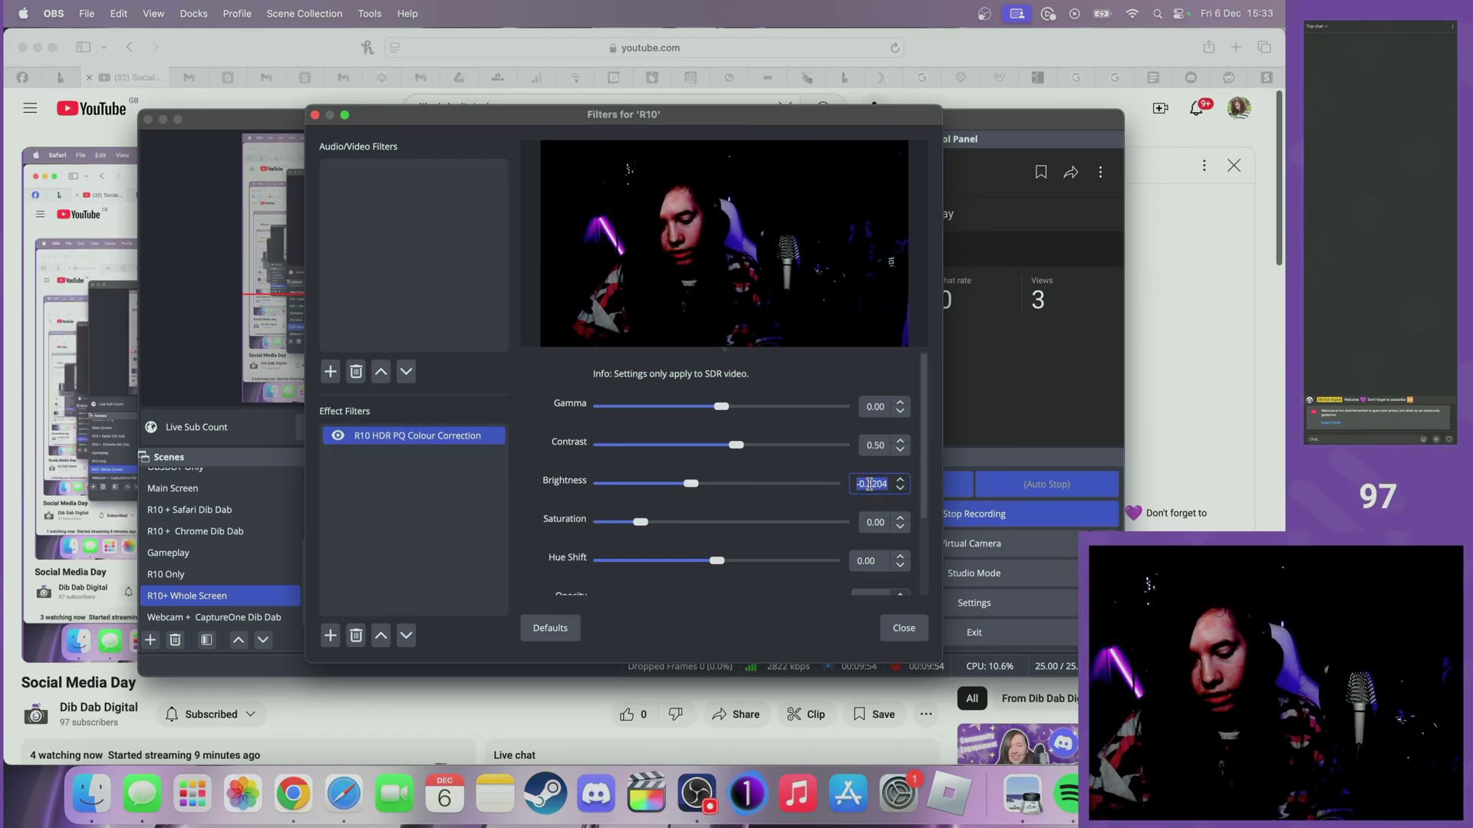
text(0)
key(Return)
- Try a hue shift of about -59.23 on the webcam filter and reset it to 0.00
scroll(741, 541, down, 3)
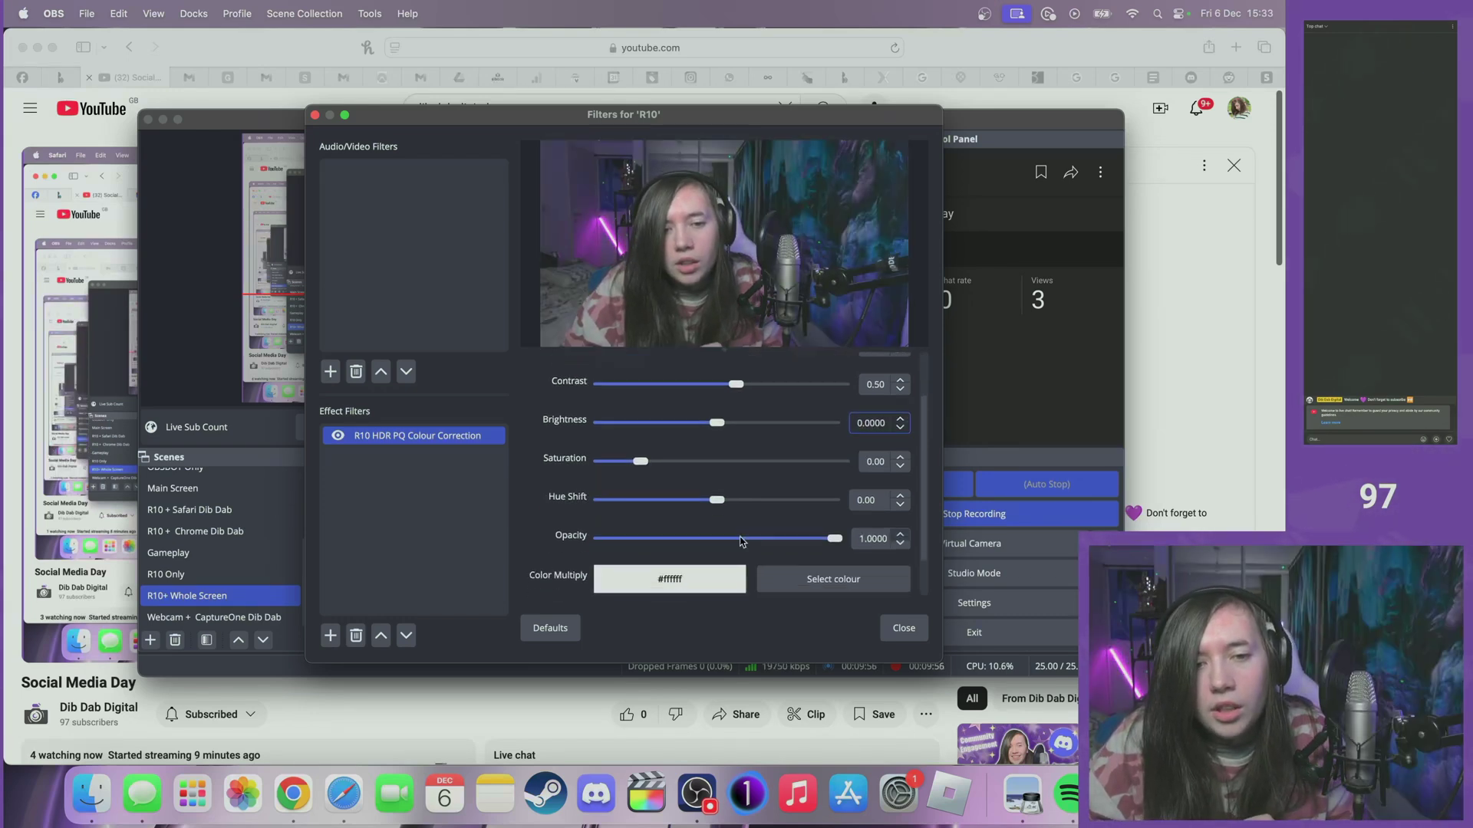
scroll(740, 540, down, 2)
drag(716, 453, 679, 453)
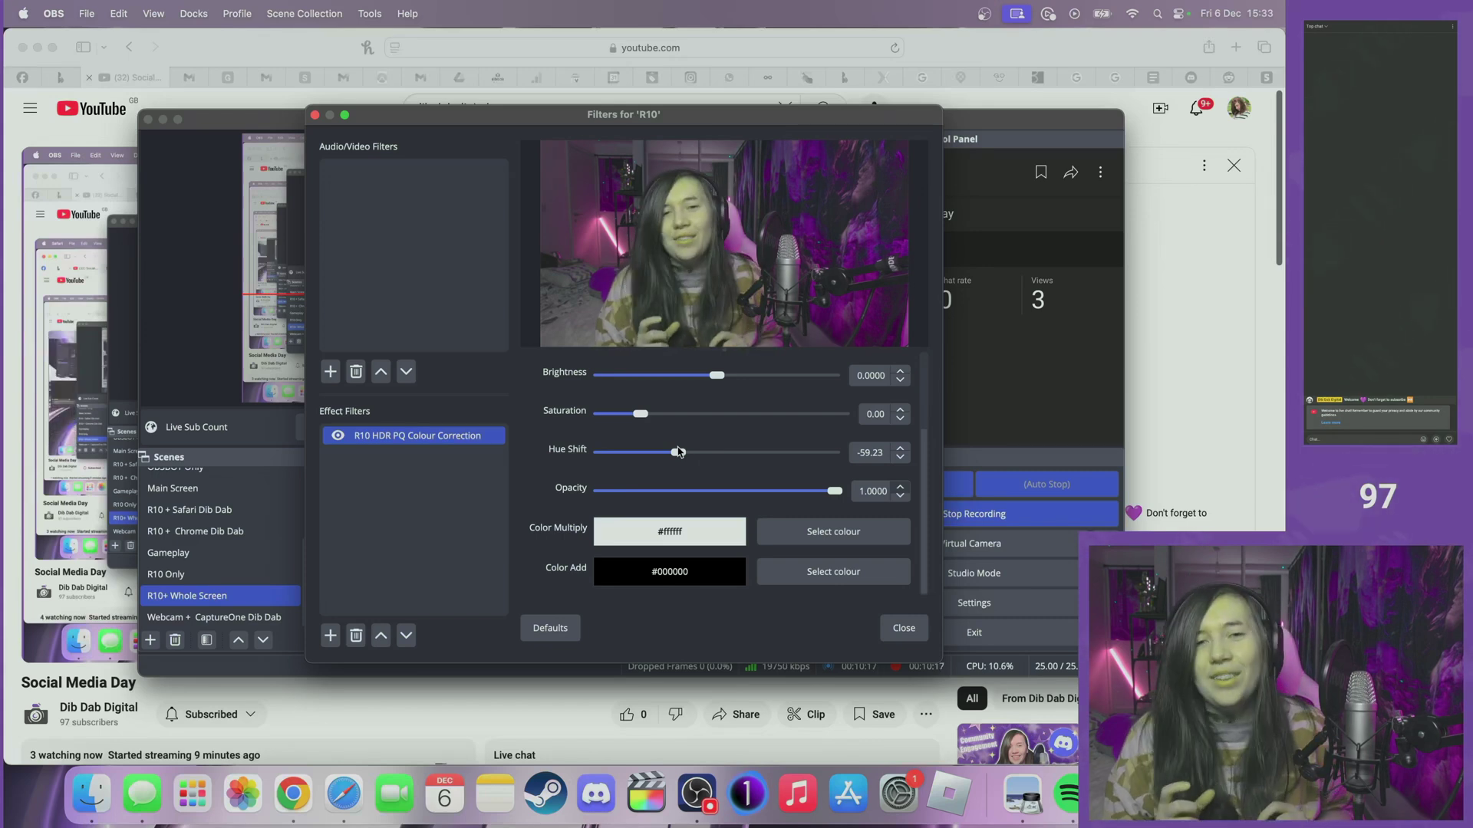
drag(679, 452, 714, 460)
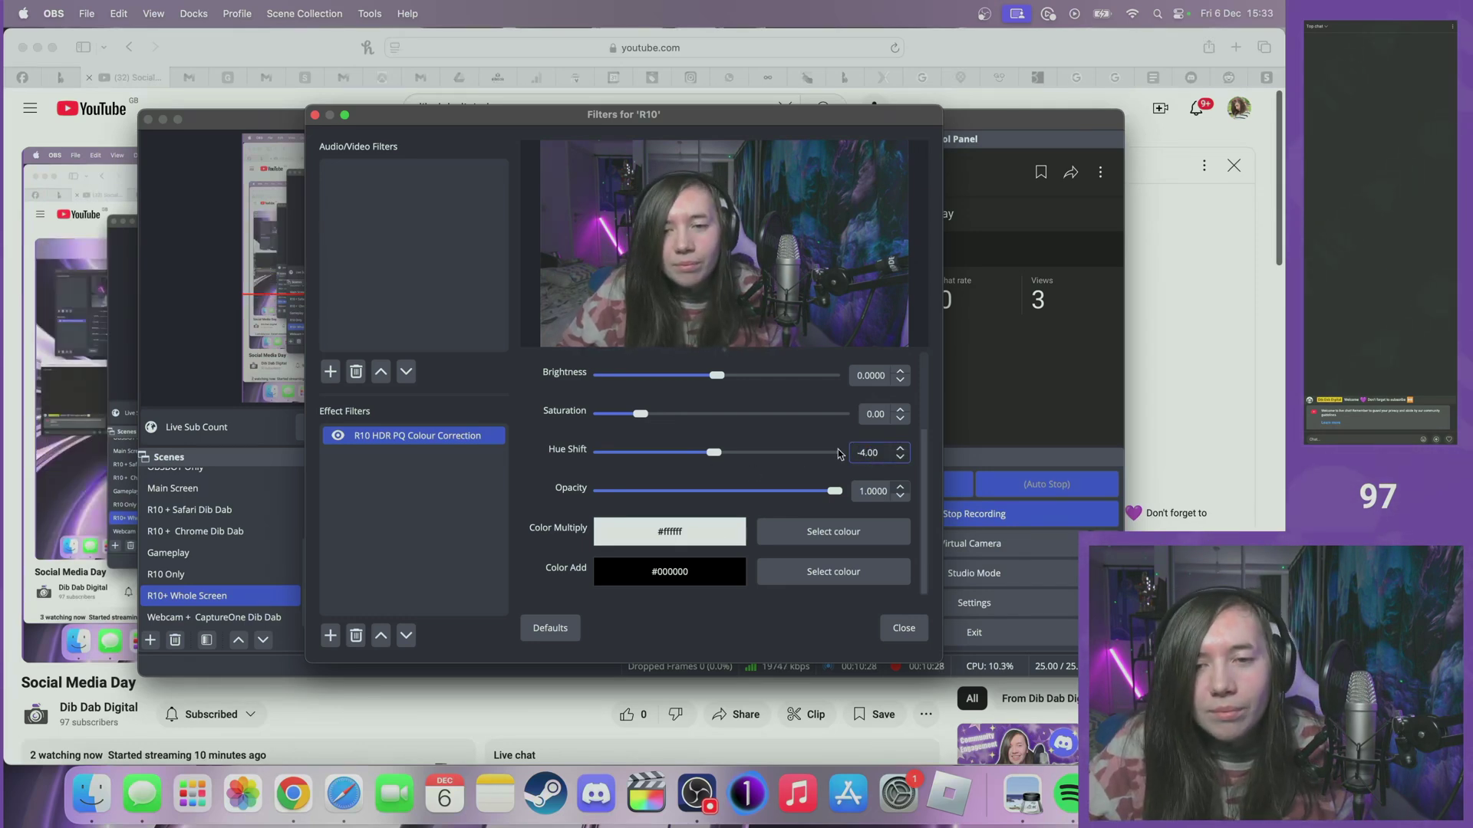
click(867, 452)
key(BackSpace)
key(BackSpace)
text(0)
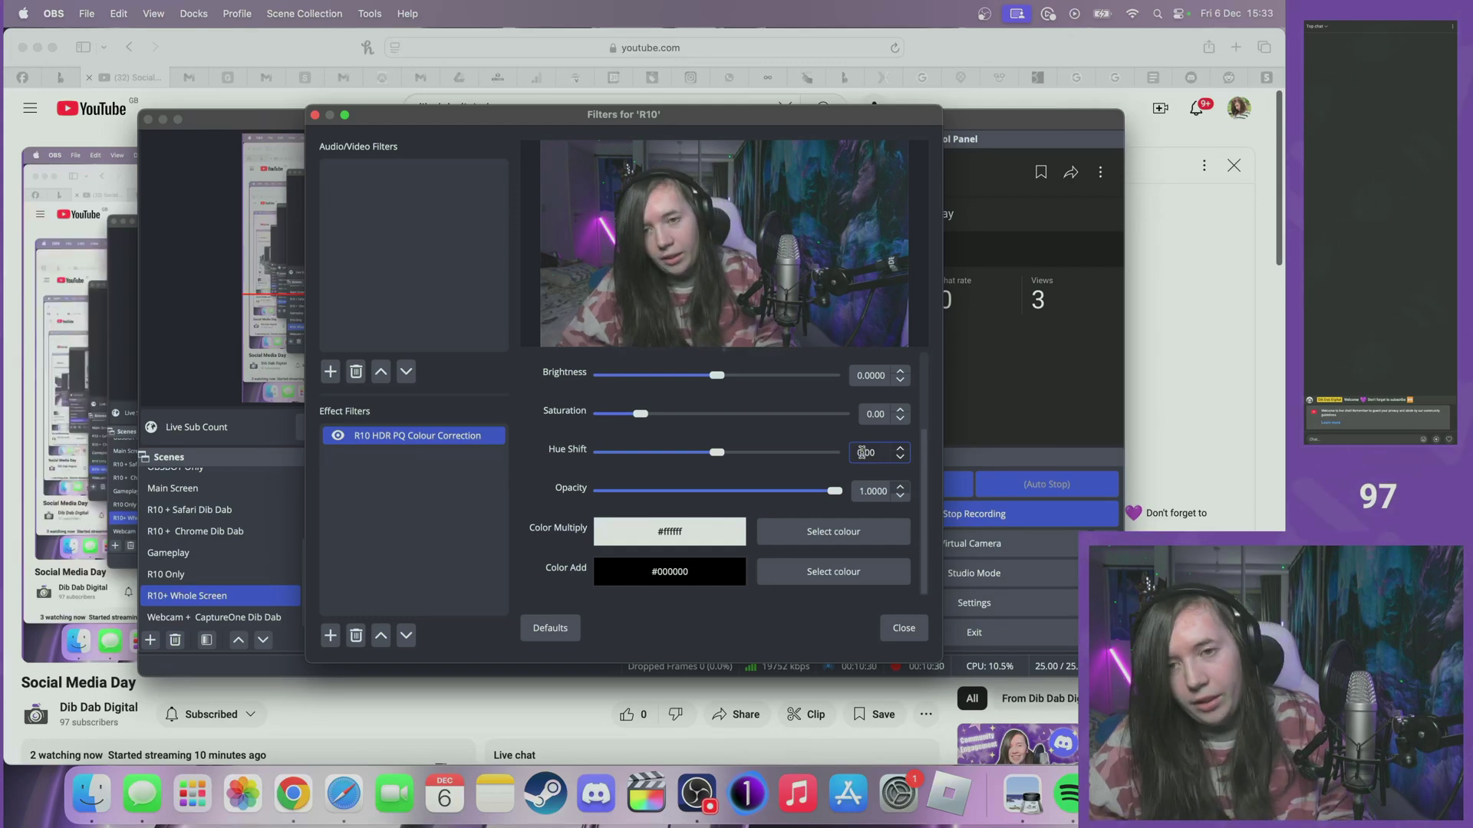
- Try the filter's opacity at 0.8734, set it to 0.9999, and close the filter window
drag(813, 499, 807, 463)
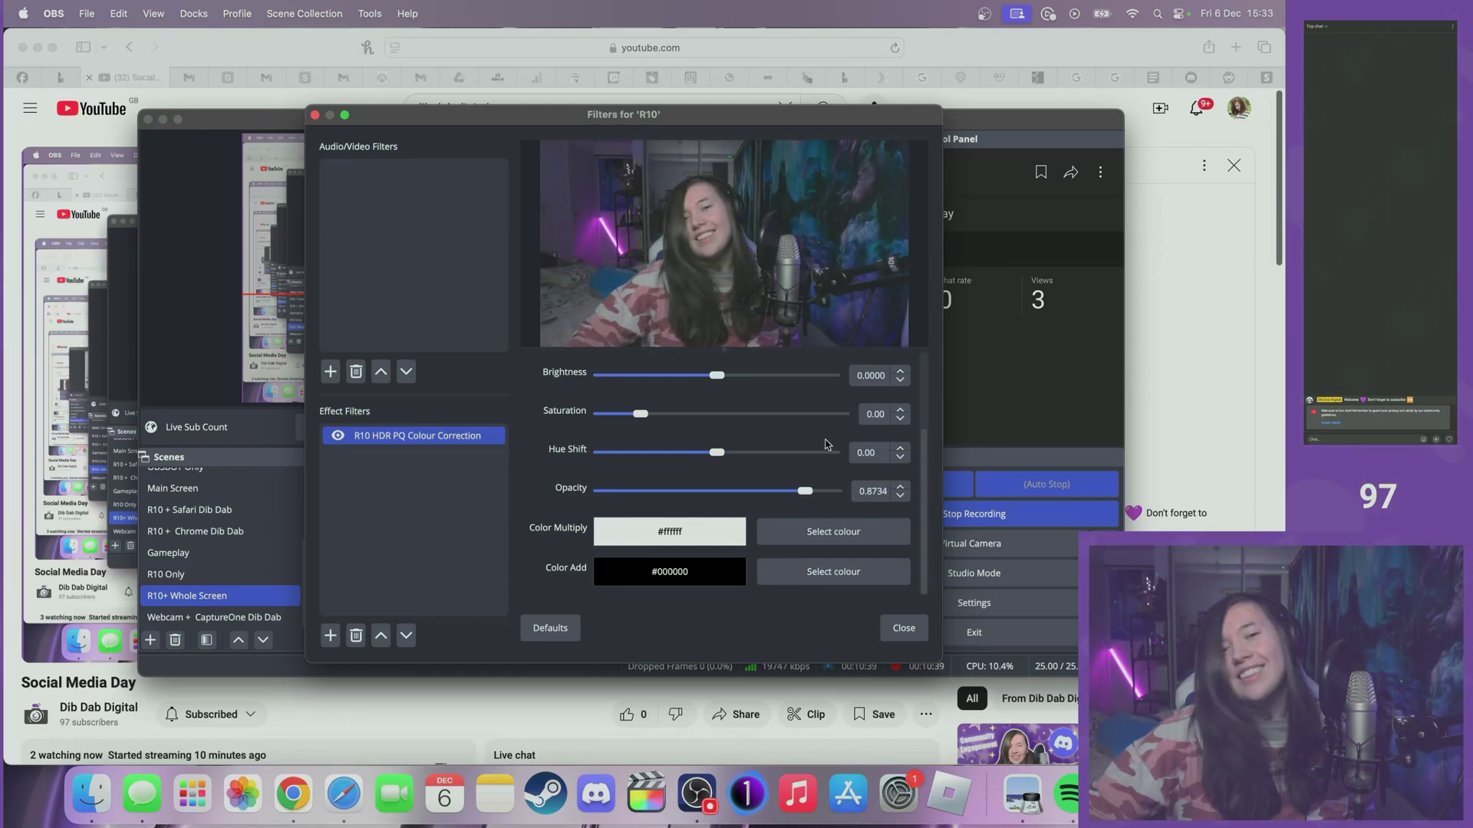
drag(803, 498, 910, 480)
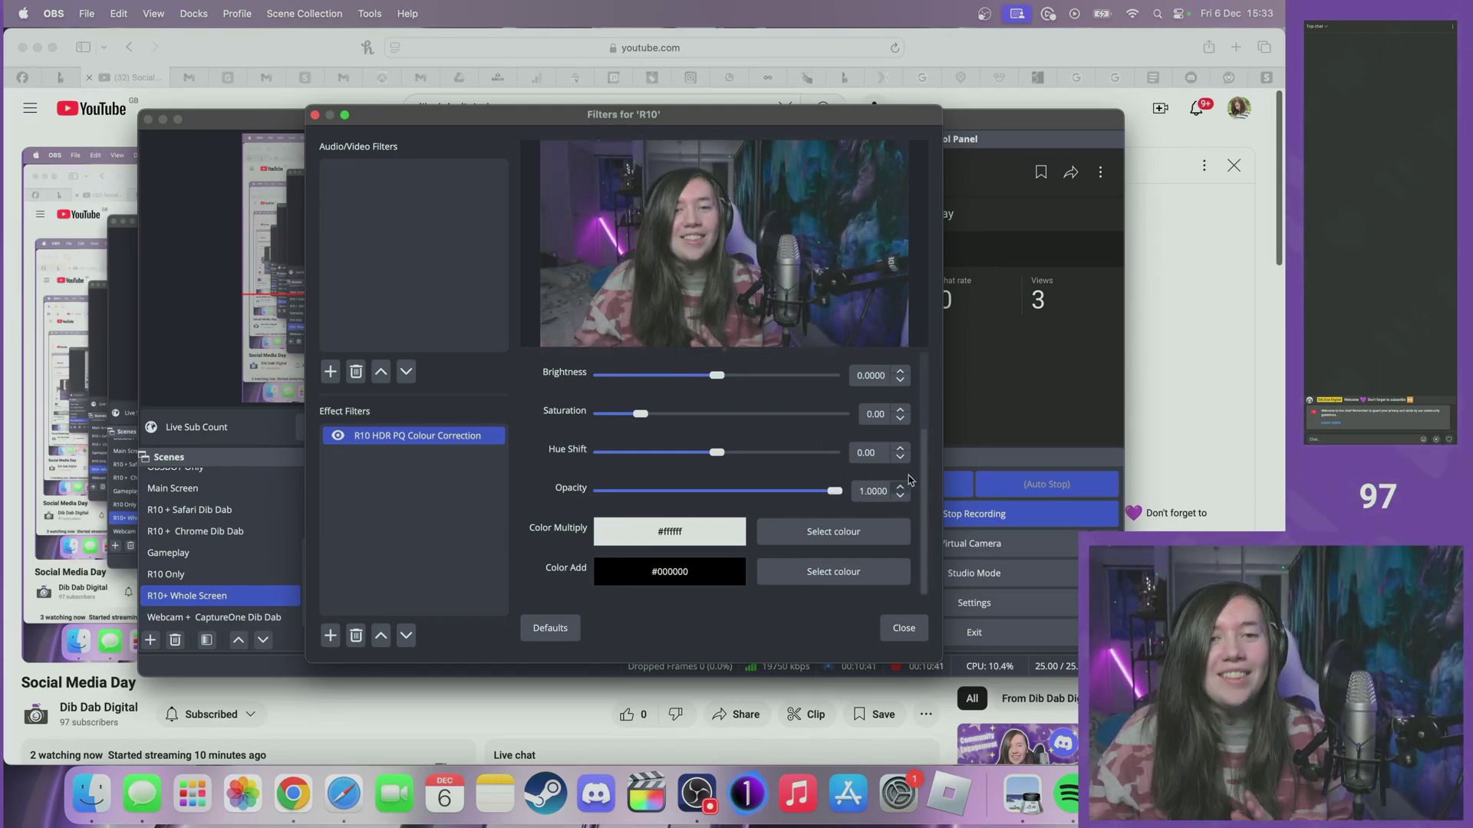
click(899, 495)
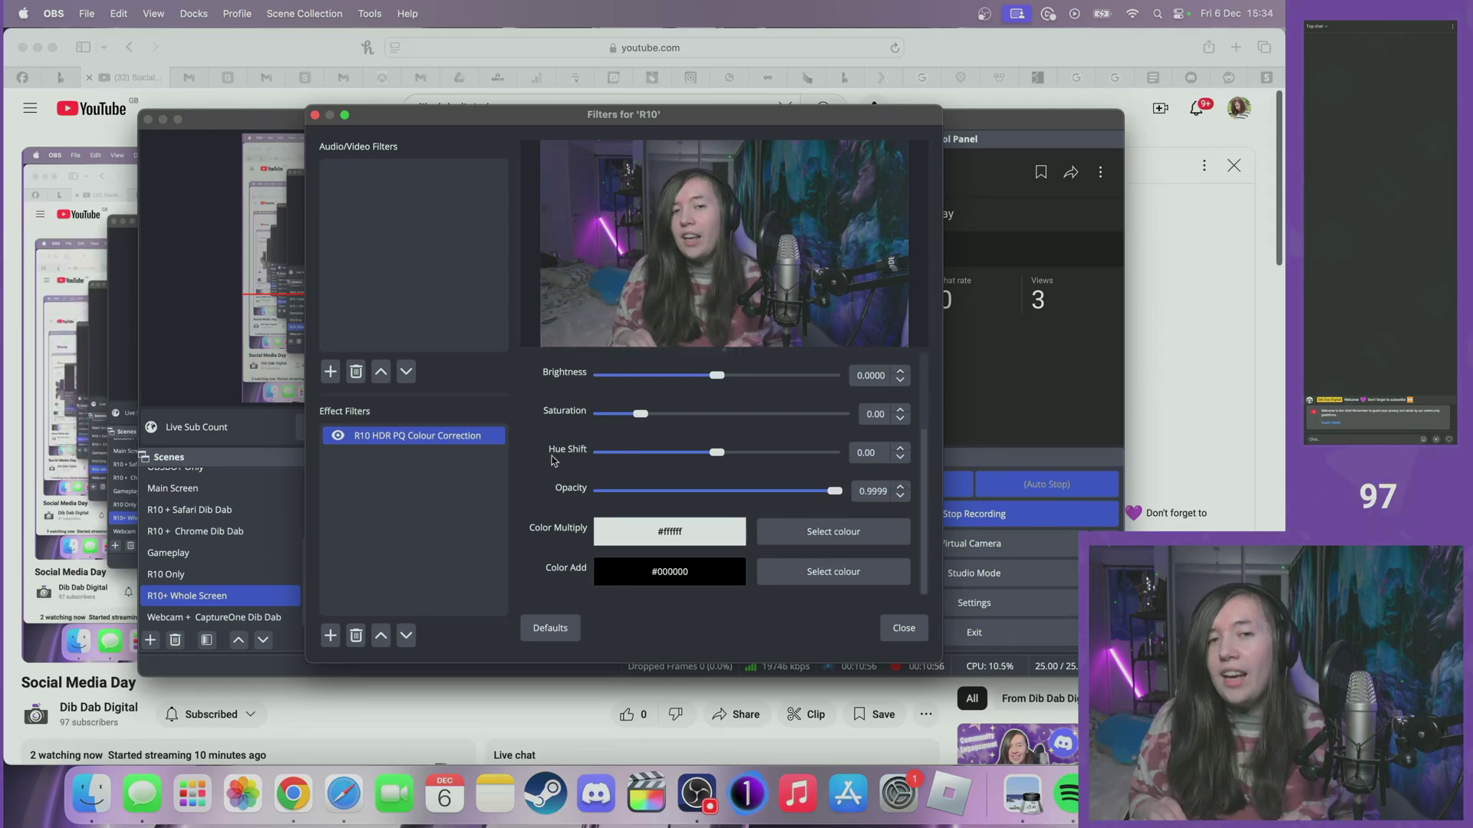
click(894, 628)
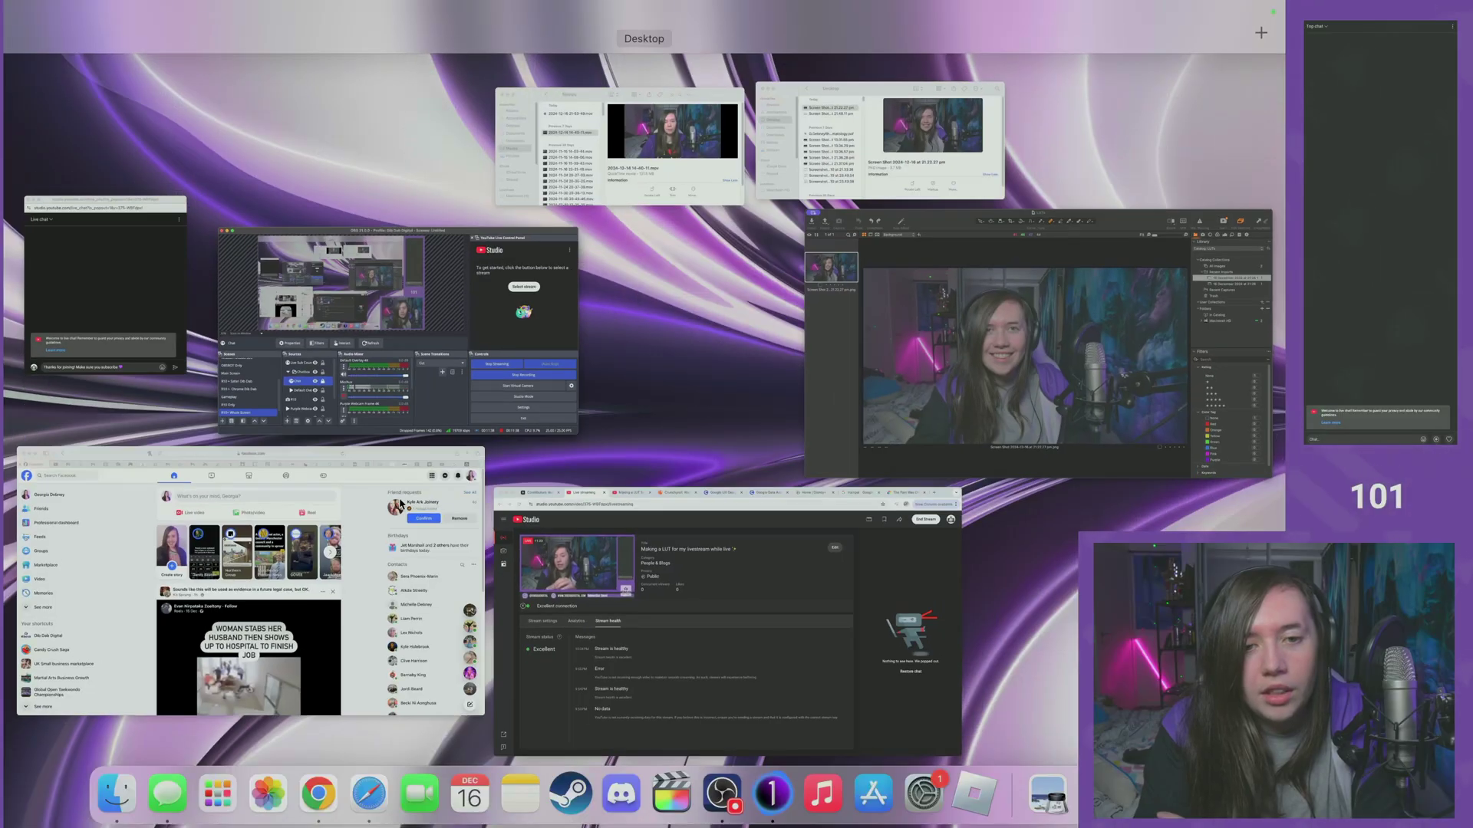
- Switch to Capture One and set the webcam screenshot's exposure to 0.45 and contrast to 20
click(948, 338)
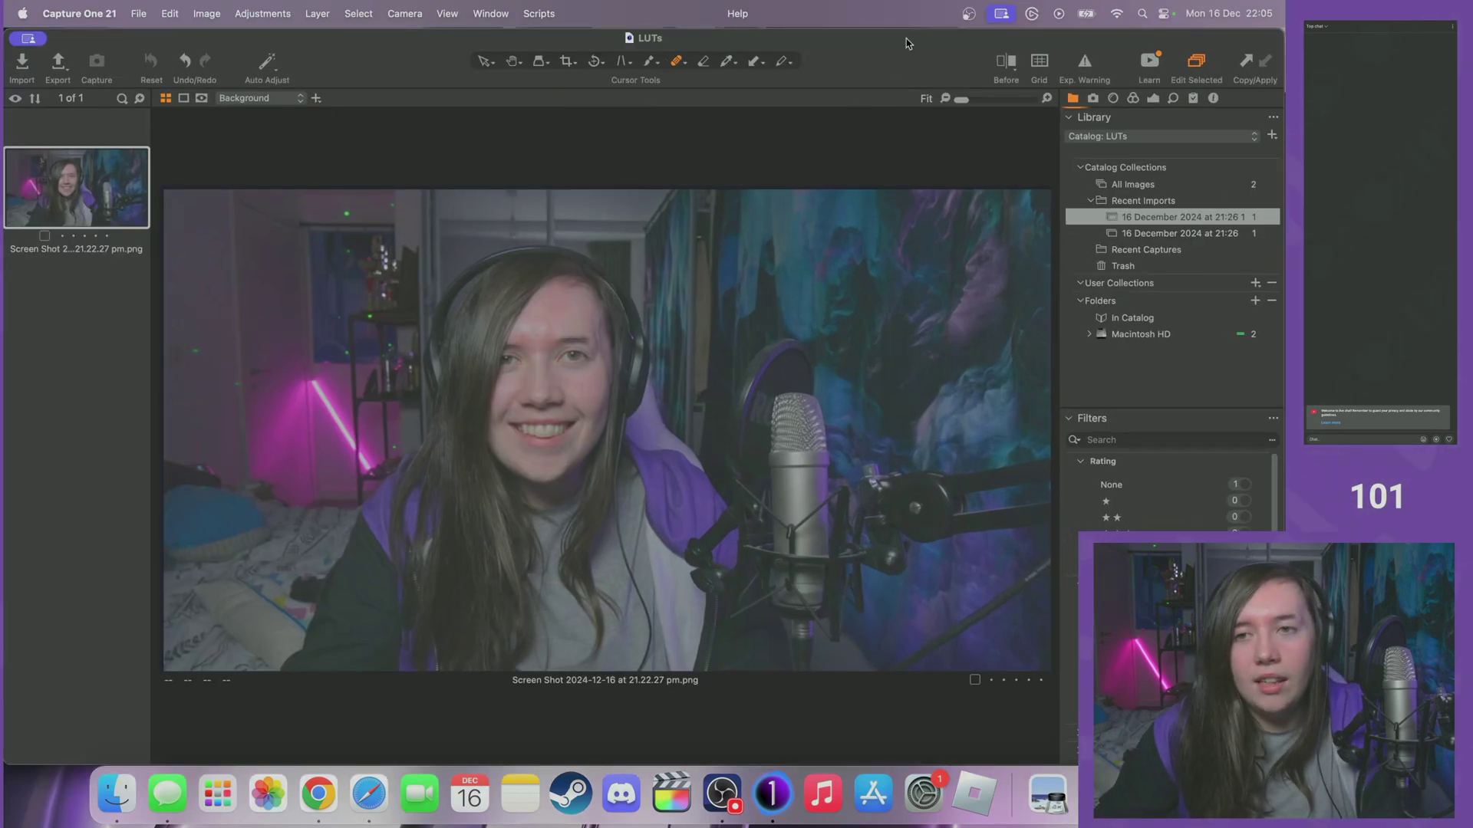
click(1153, 98)
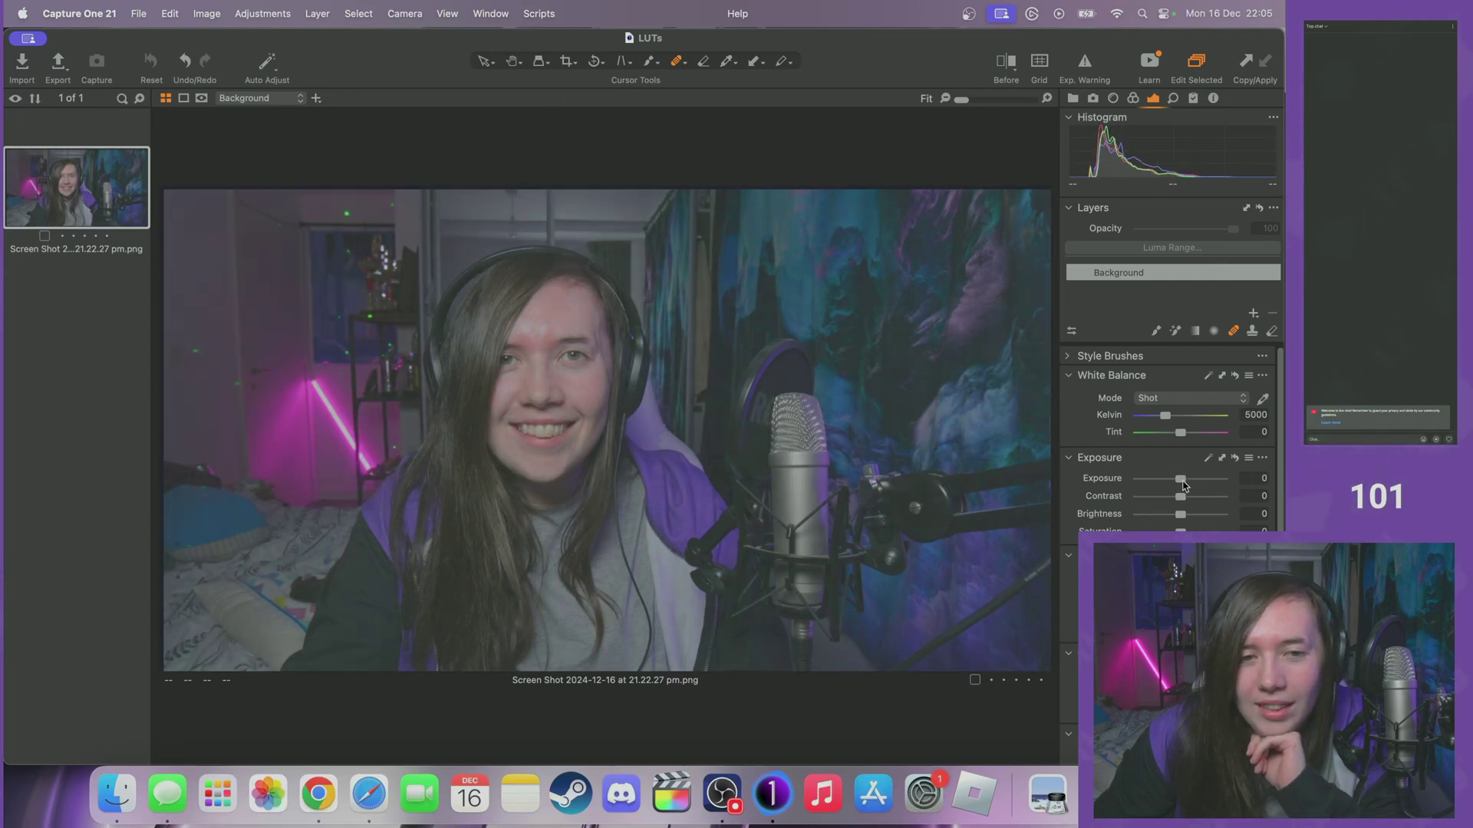
drag(1179, 485, 1194, 504)
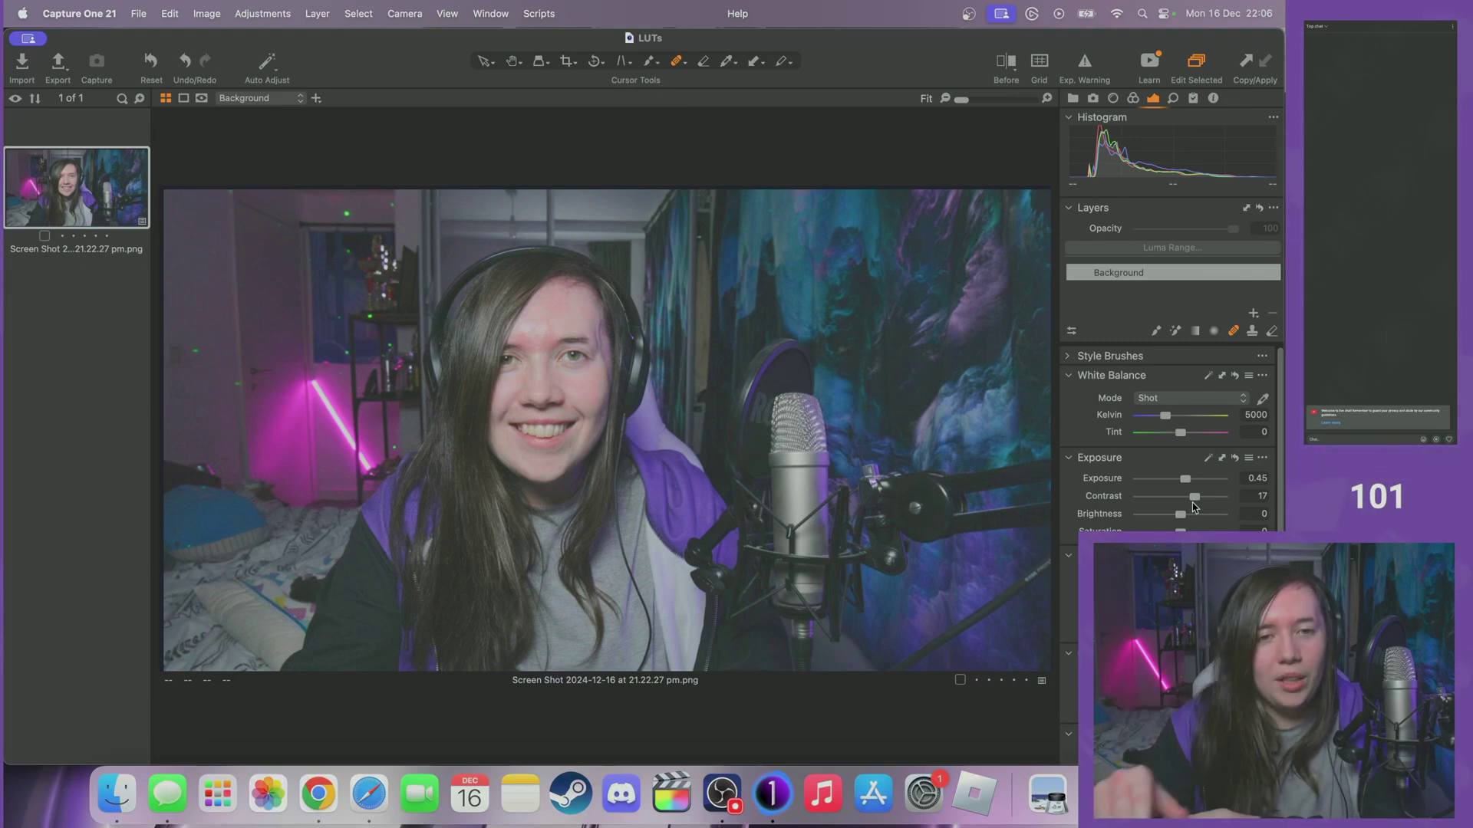
drag(1192, 507, 1202, 501)
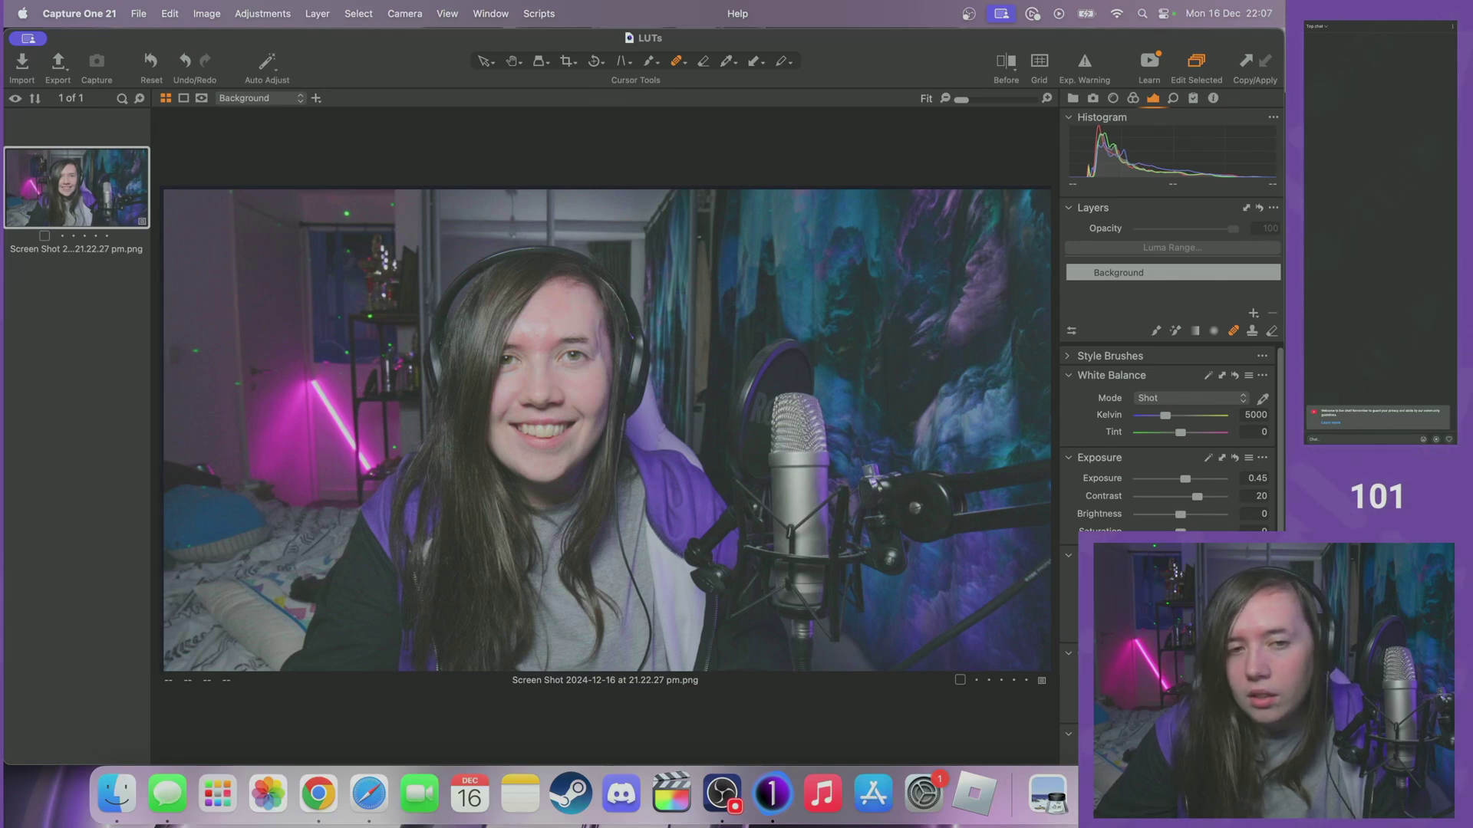
- Raise the saturation of the webcam screenshot to 10, undoing the first attempt
drag(1180, 531, 1188, 530)
key(super+z)
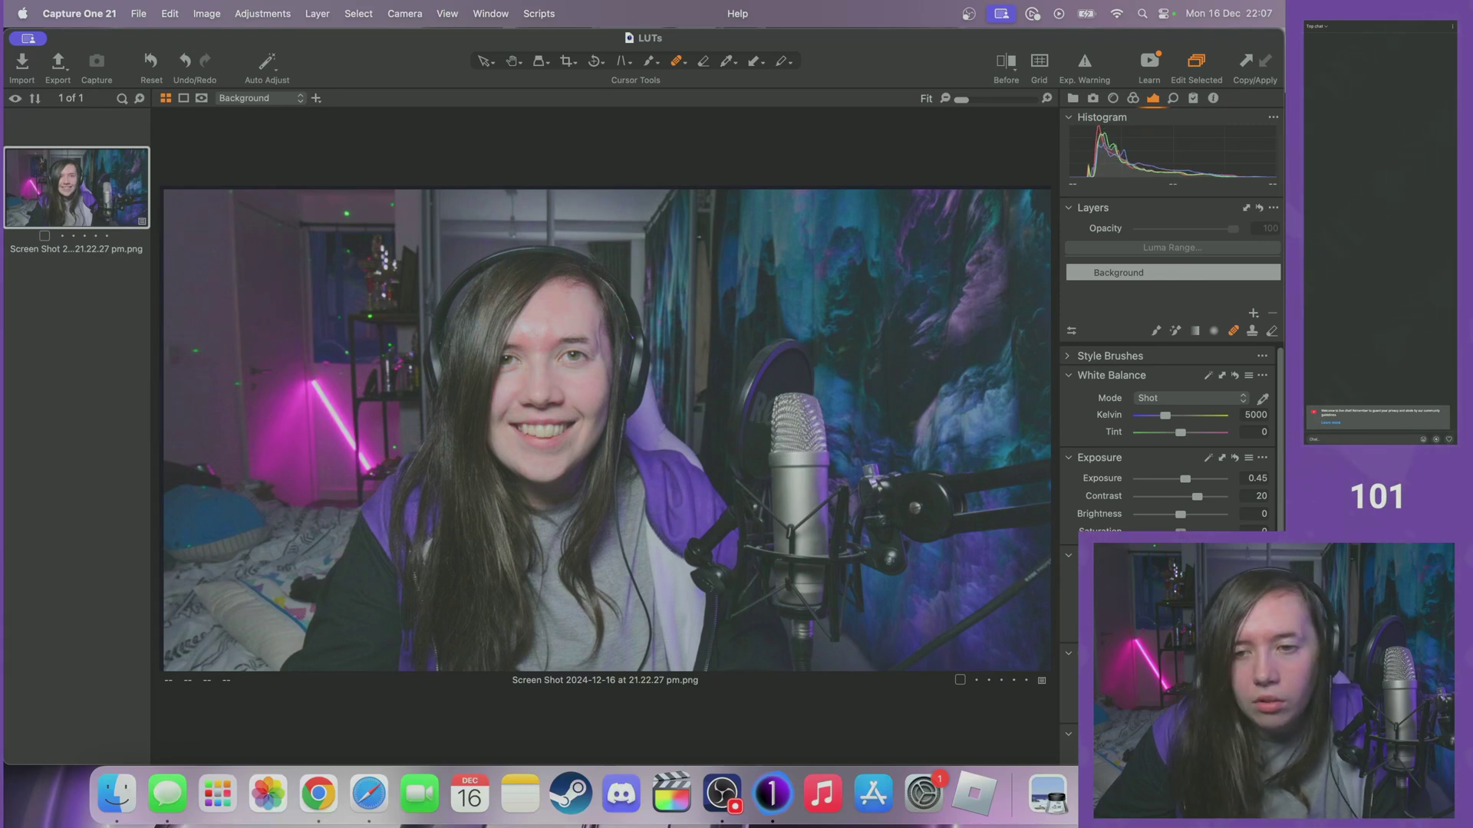
drag(1181, 531, 1184, 531)
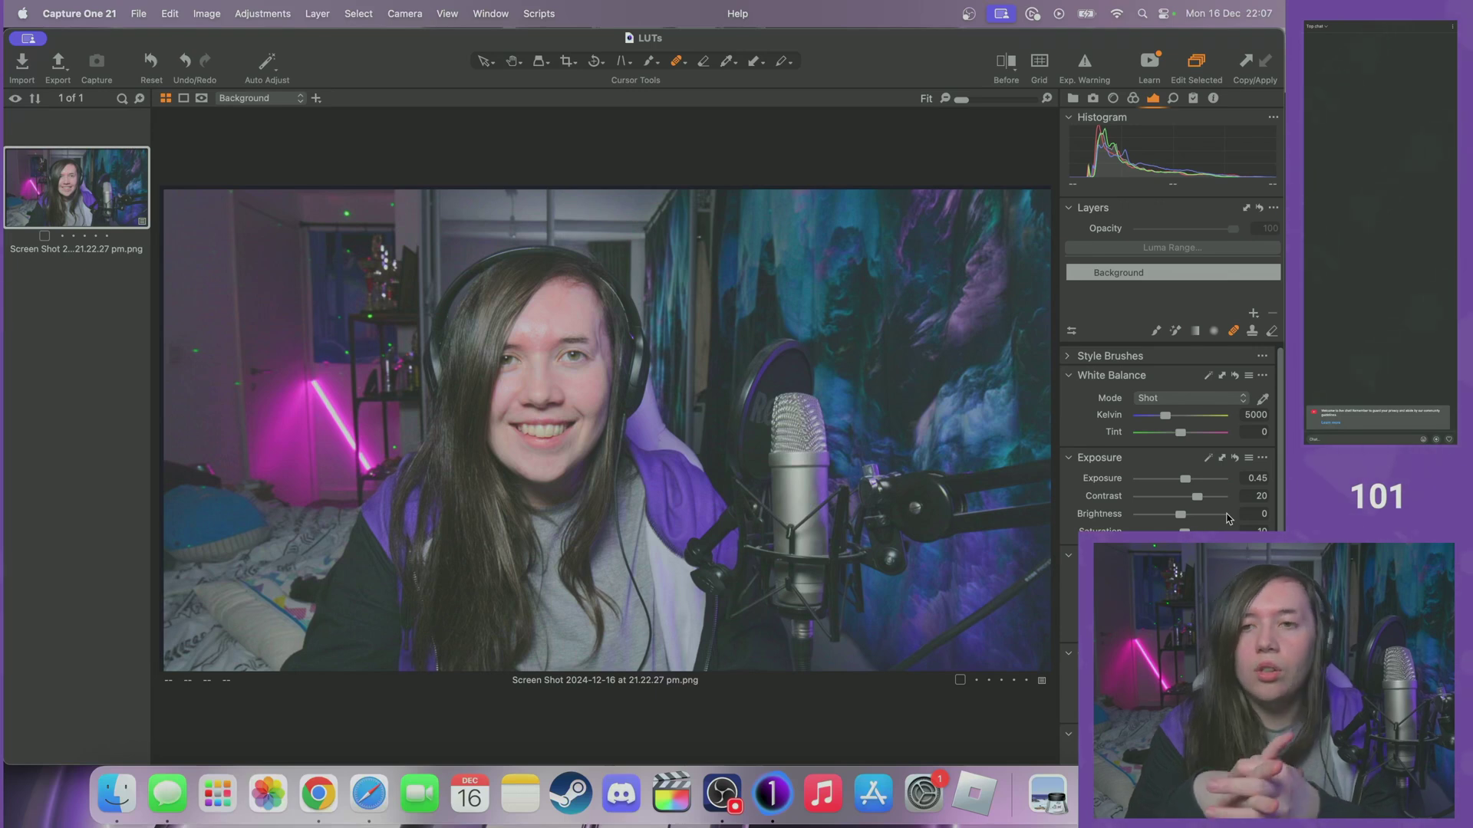
- Set the High Dynamic Range highlight to 10 and shadow to -10, resetting a stronger shadow trial of -71
scroll(1230, 515, down, 3)
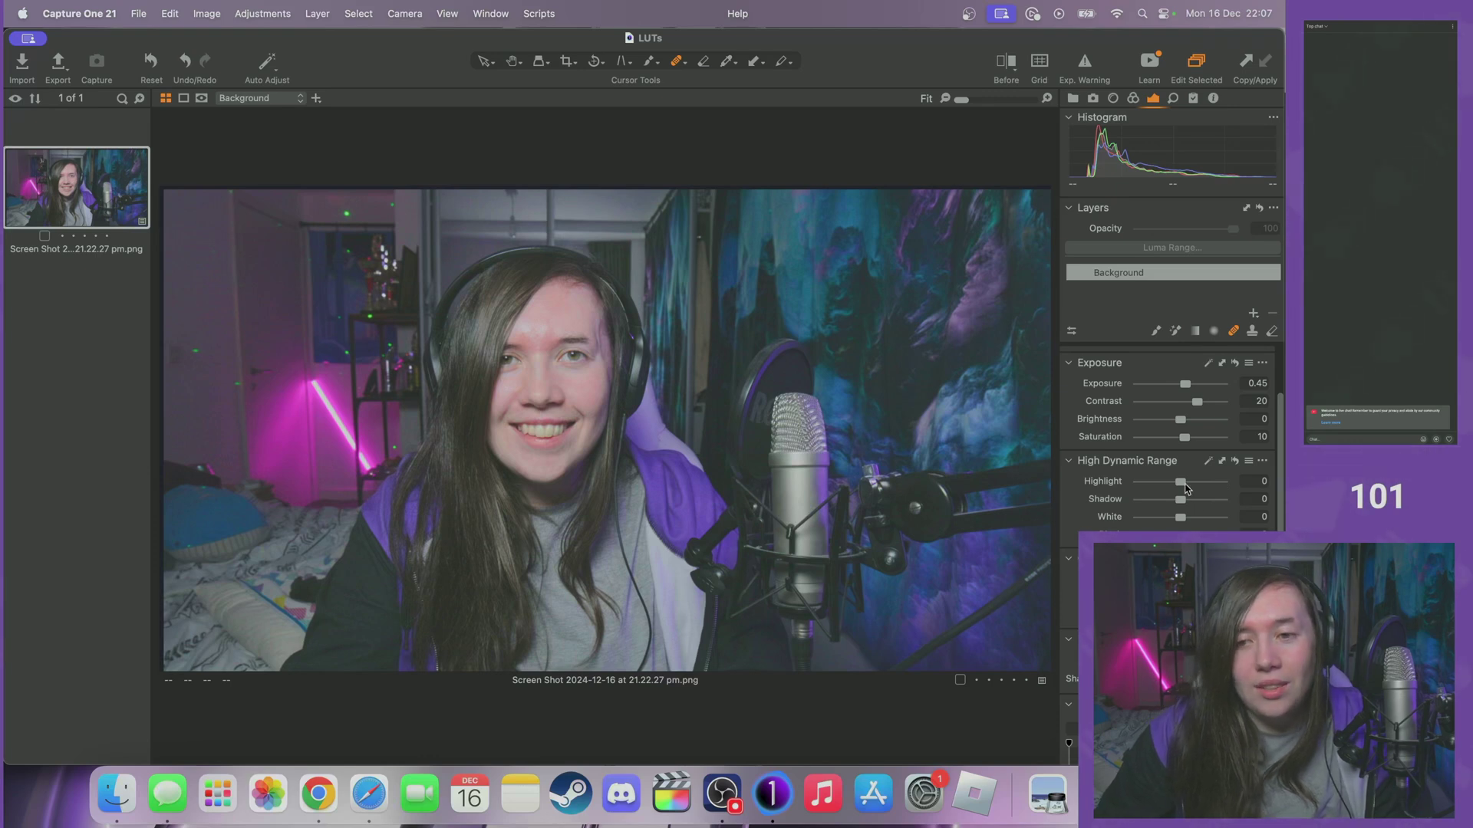
drag(1185, 488, 1155, 506)
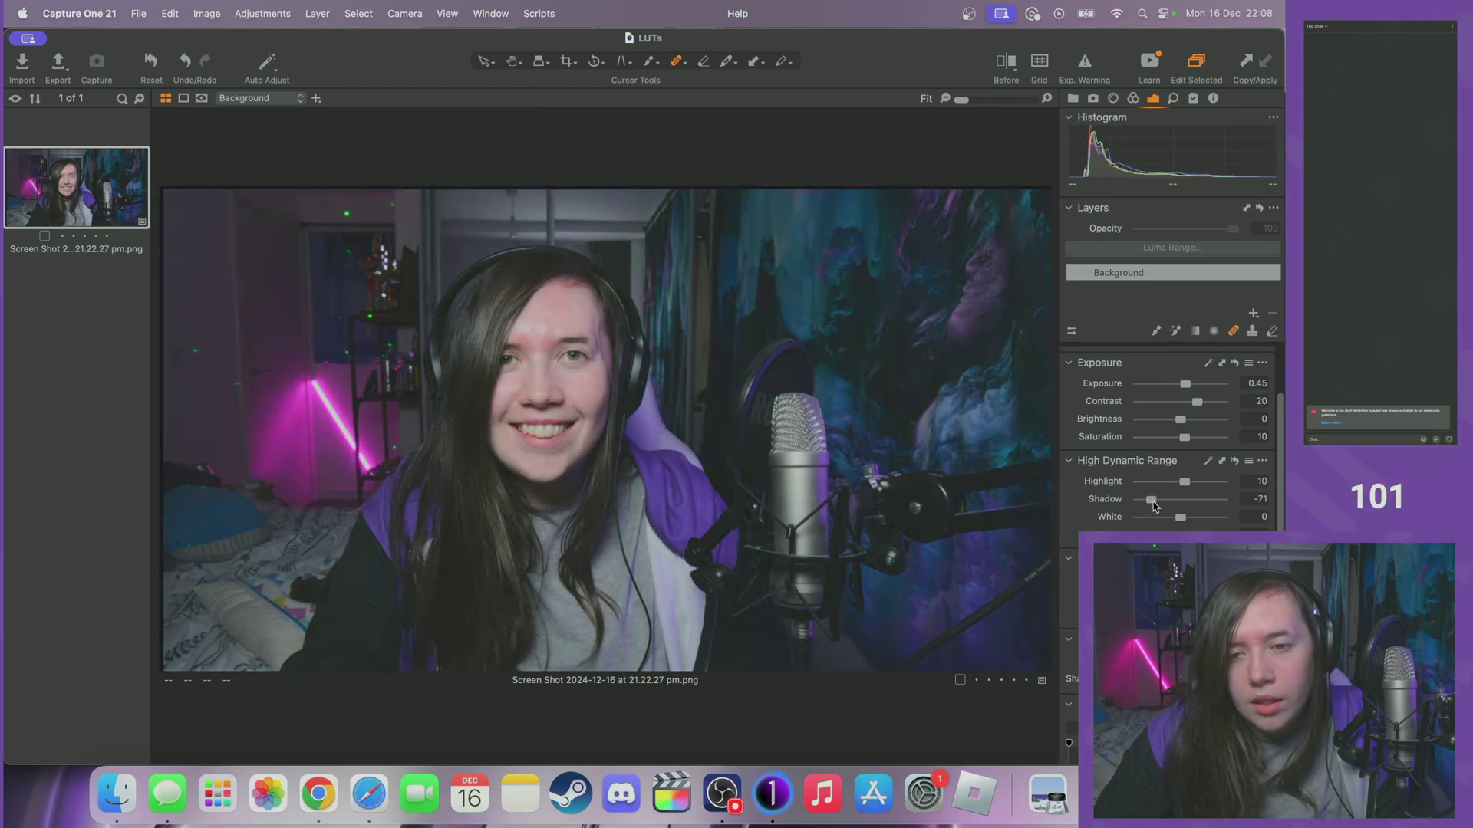
double_click(1154, 506)
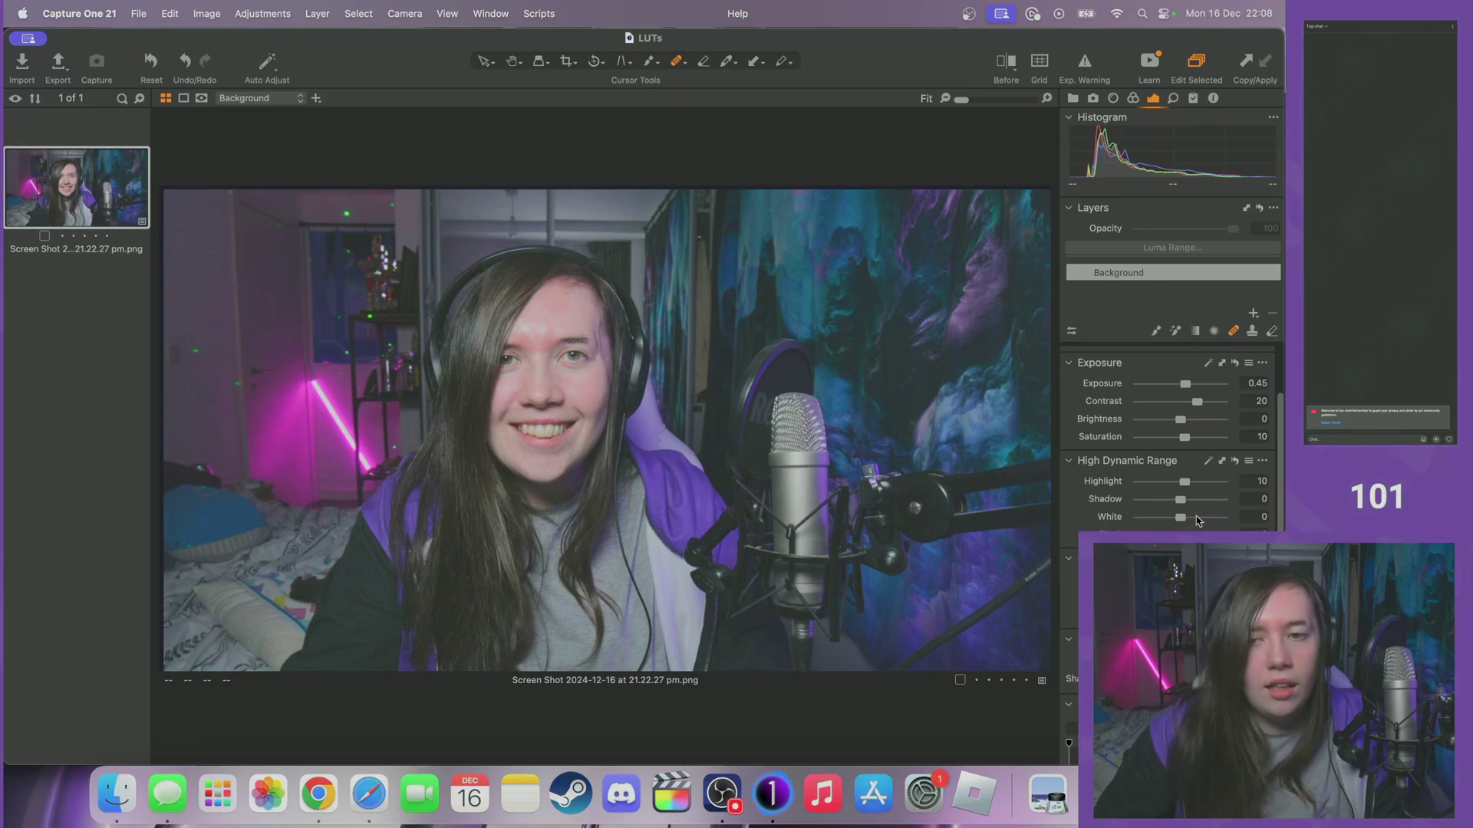
drag(1180, 499, 1174, 499)
click(1253, 499)
text(-10)
key(Return)
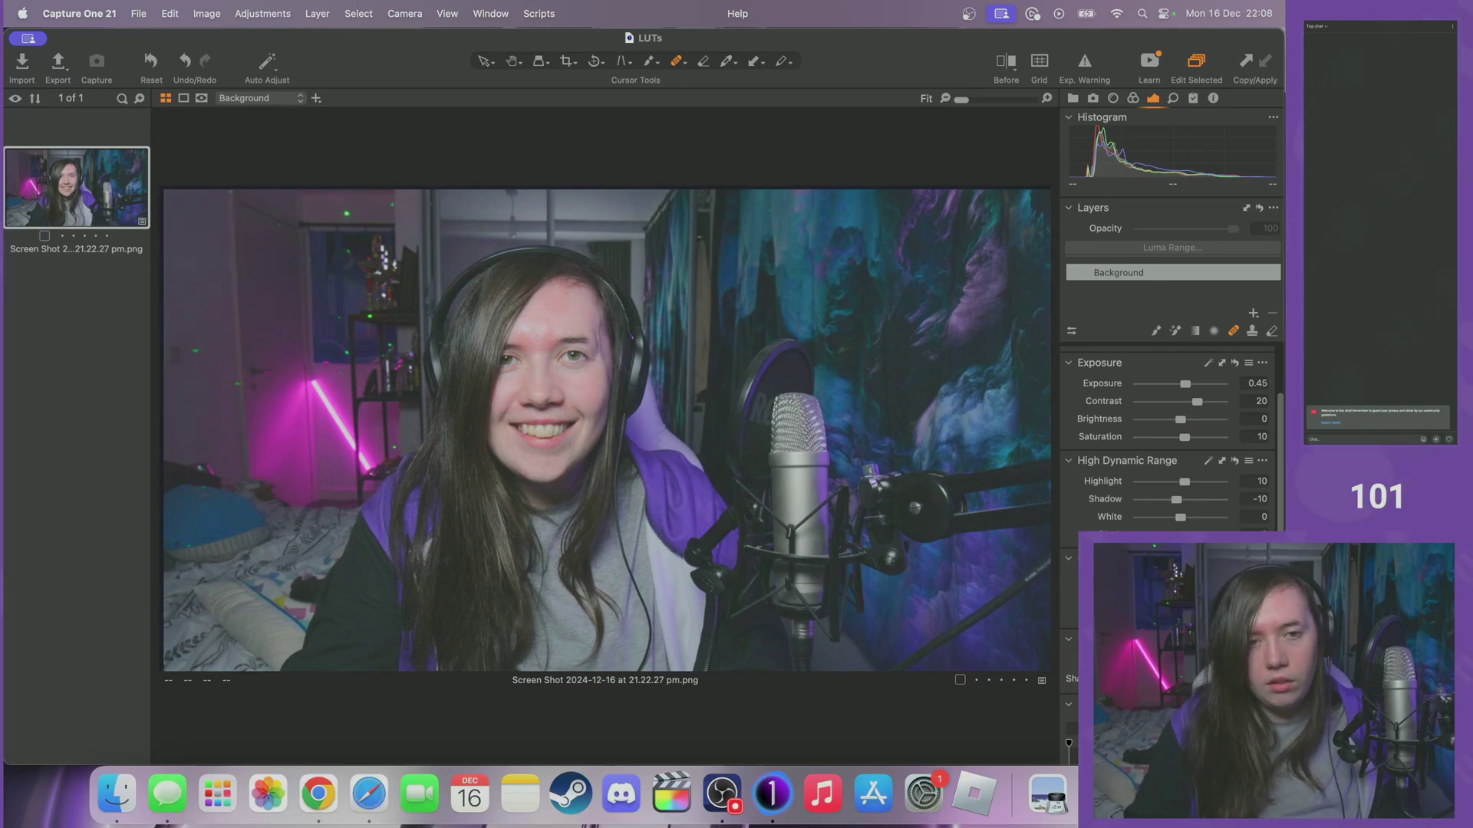
- Try a stronger High Dynamic Range white adjustment, reset it, and set white to 5
drag(1180, 519, 1217, 523)
double_click(1216, 519)
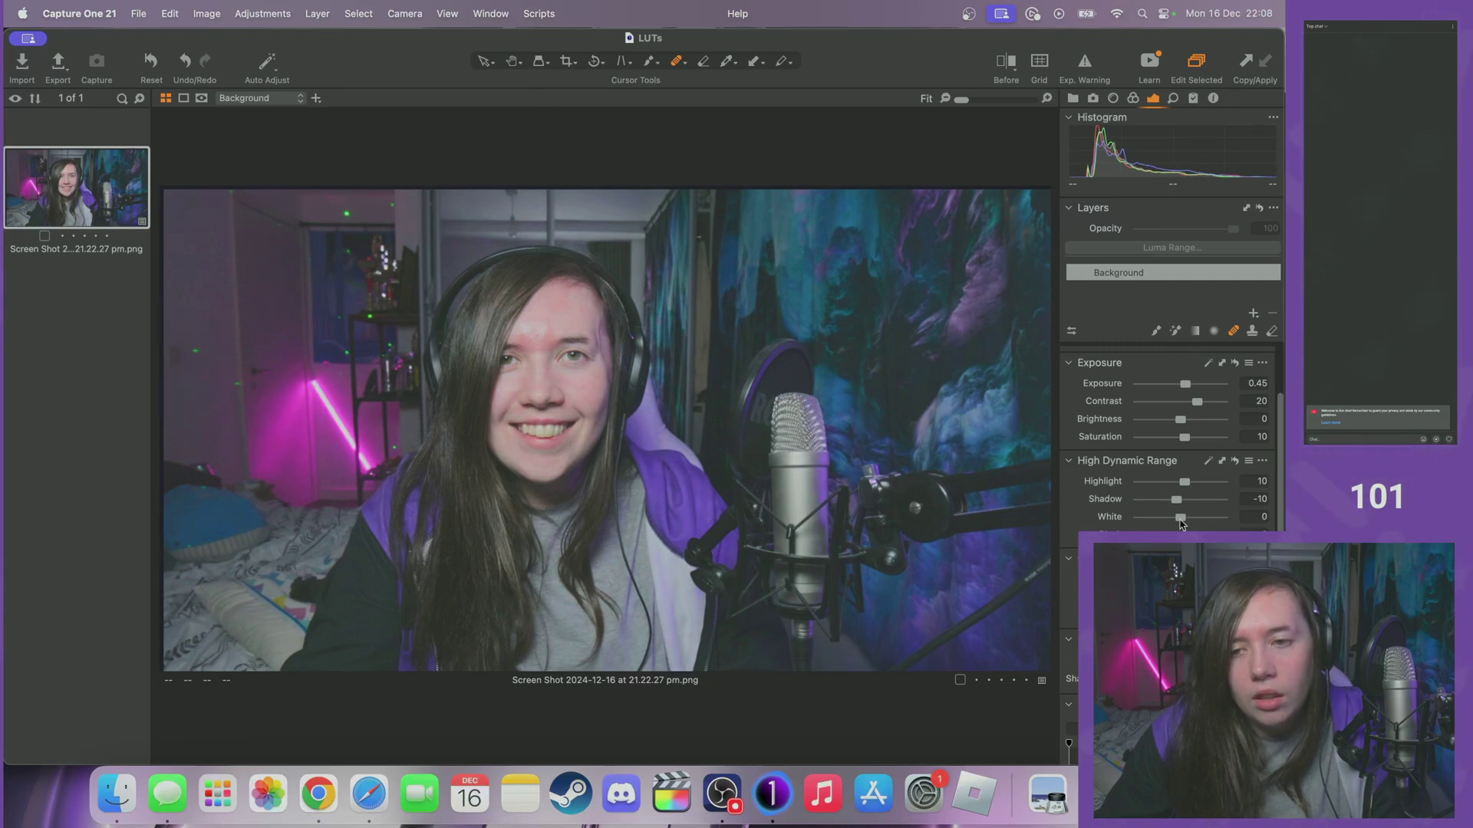
click(1261, 518)
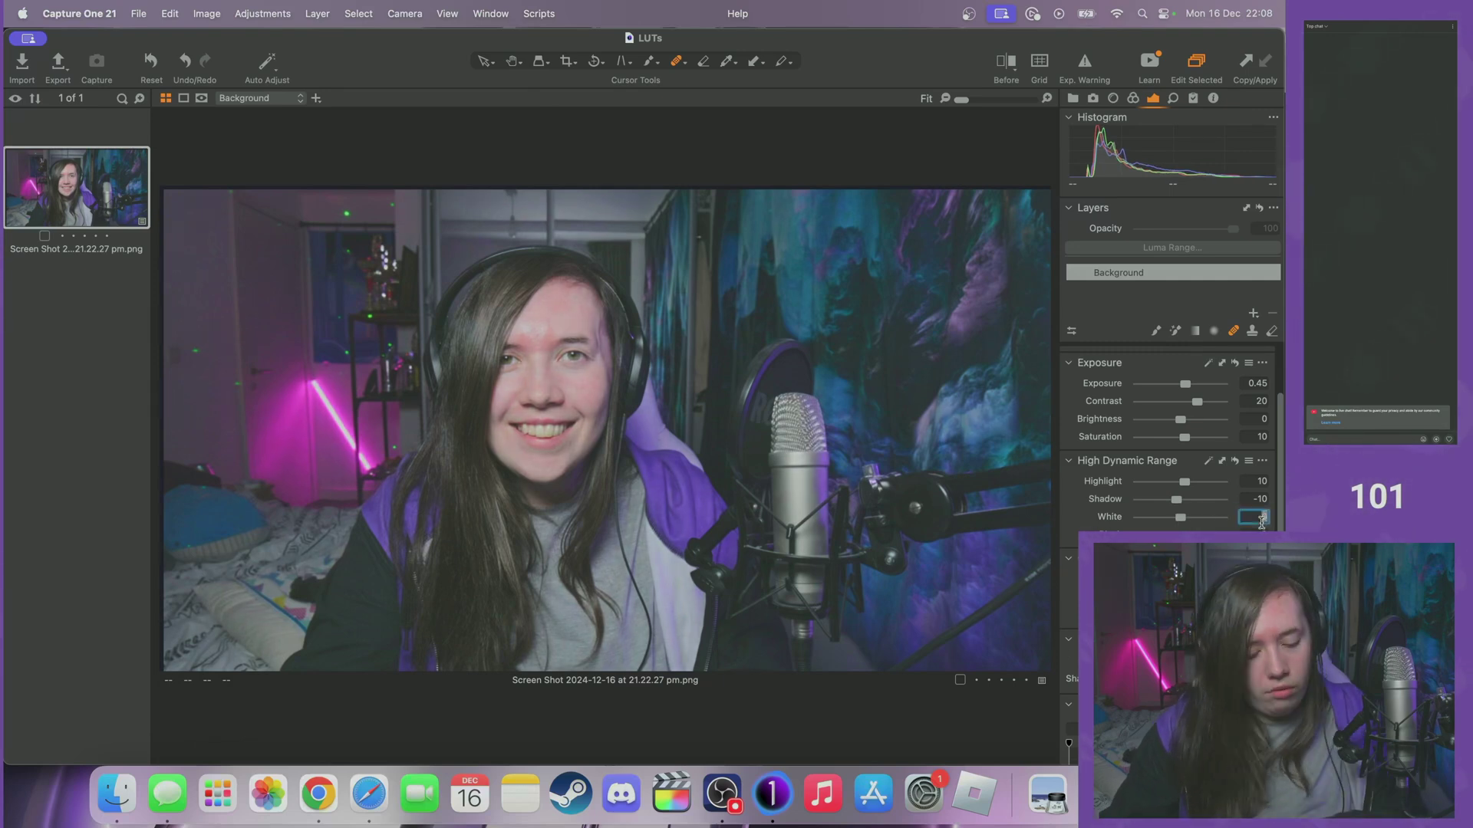
text(5)
key(Return)
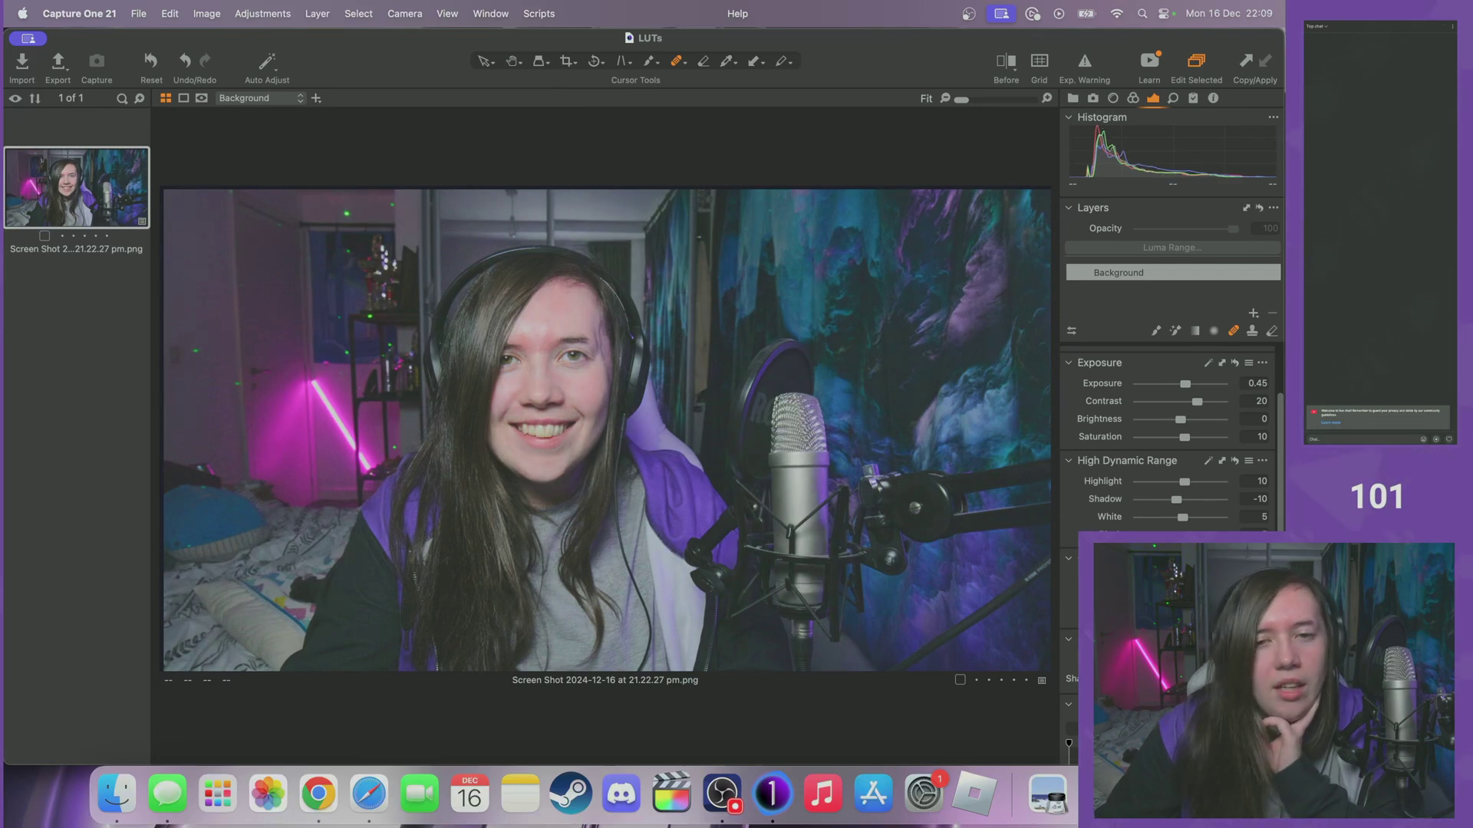
- Pick the backdrop's blue and purple as advanced Color Editor ranges, and compare the webcam screenshot before and after grading
scroll(1166, 429, down, 10)
scroll(1166, 437, up, 8)
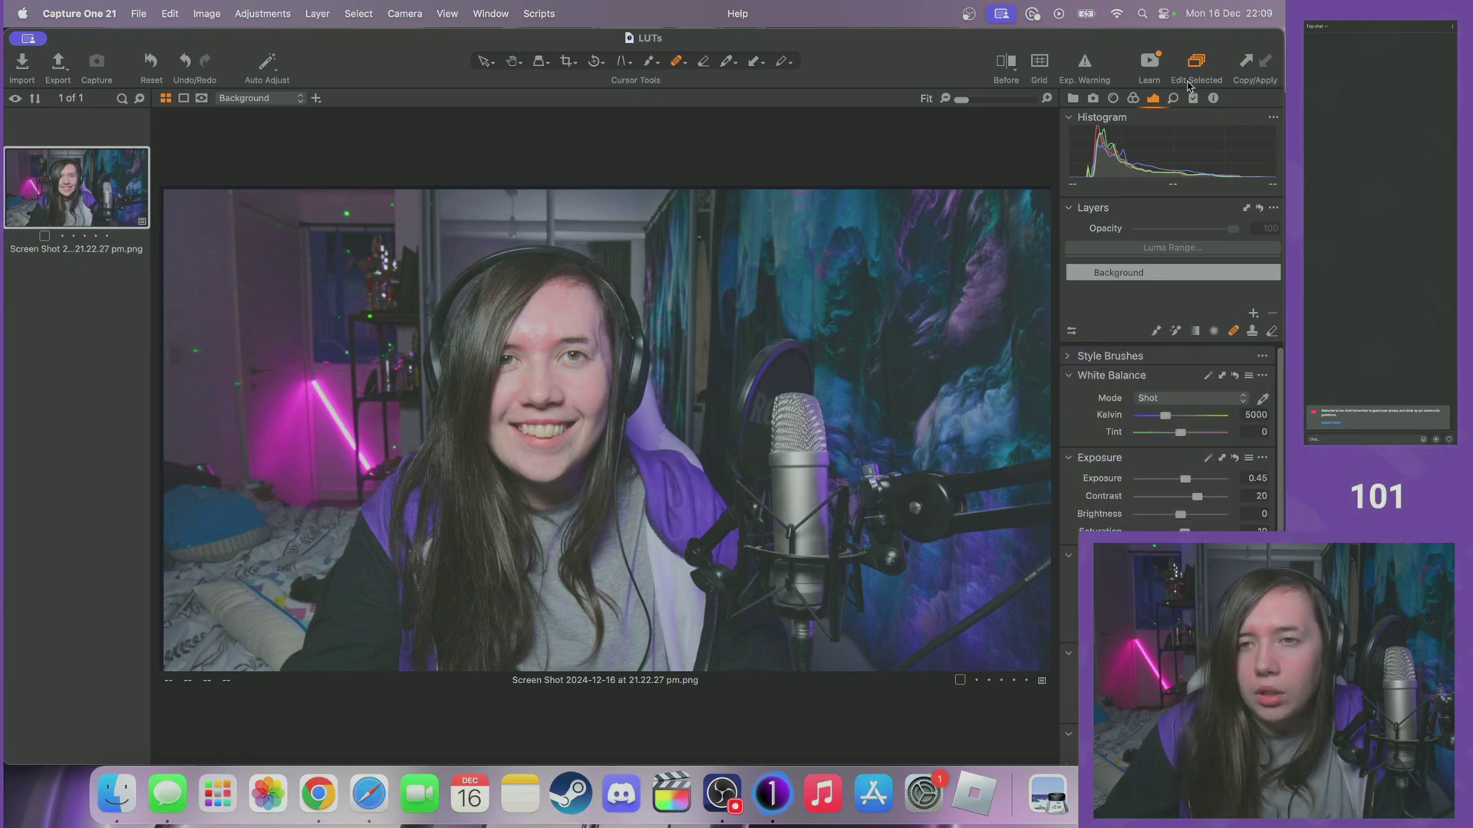
click(1134, 98)
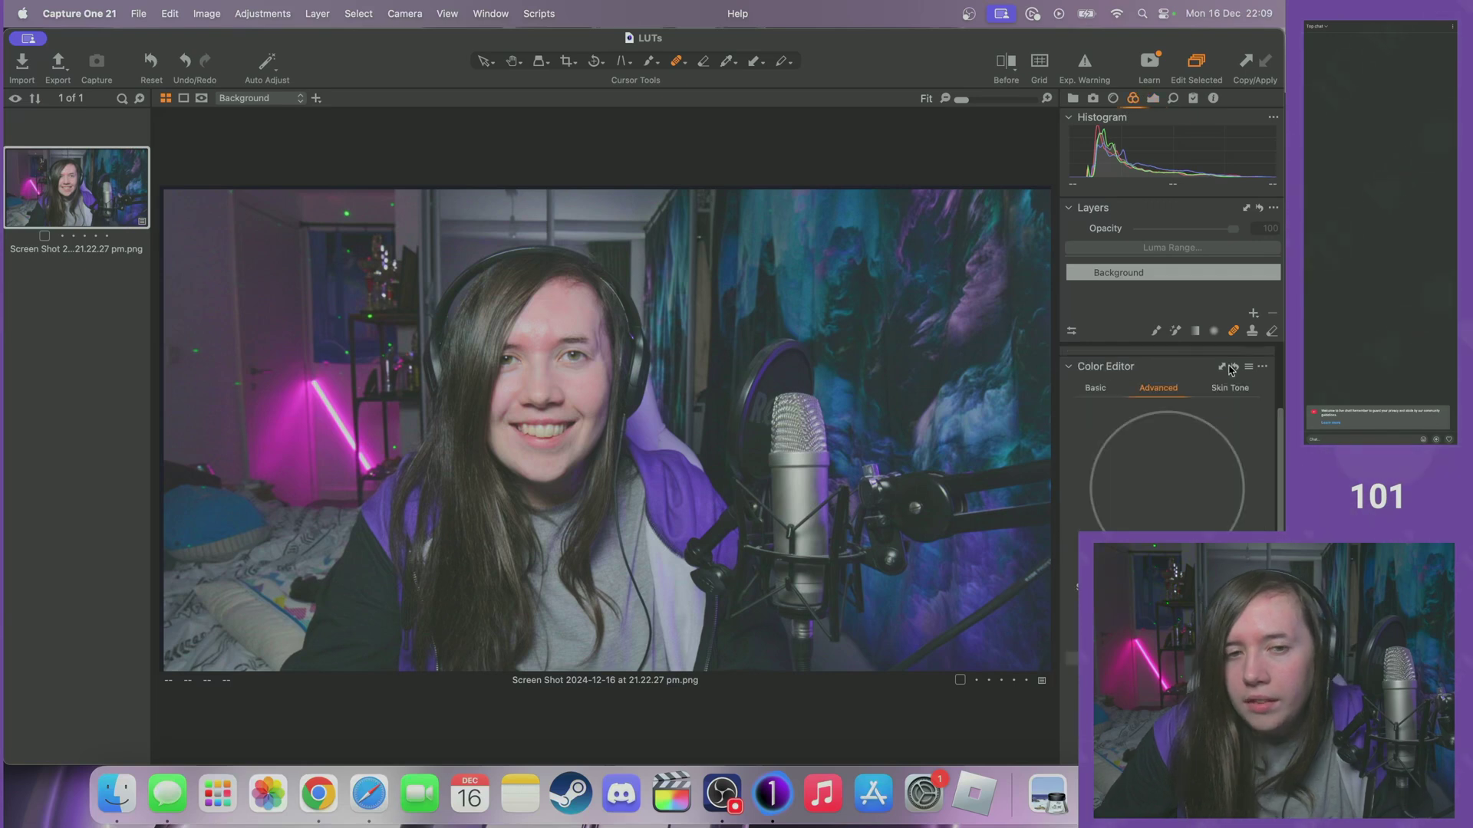
click(1222, 367)
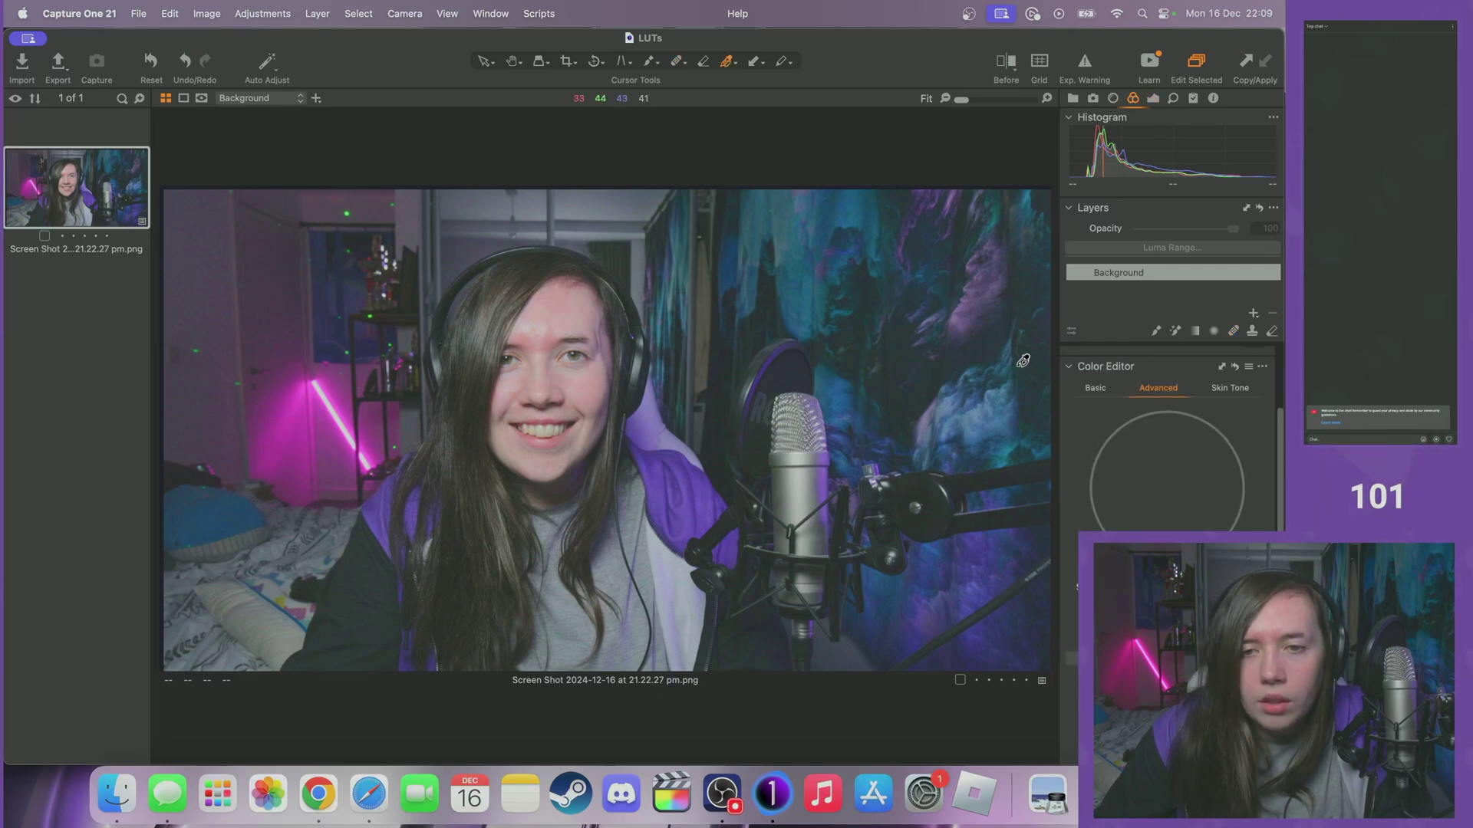
click(977, 415)
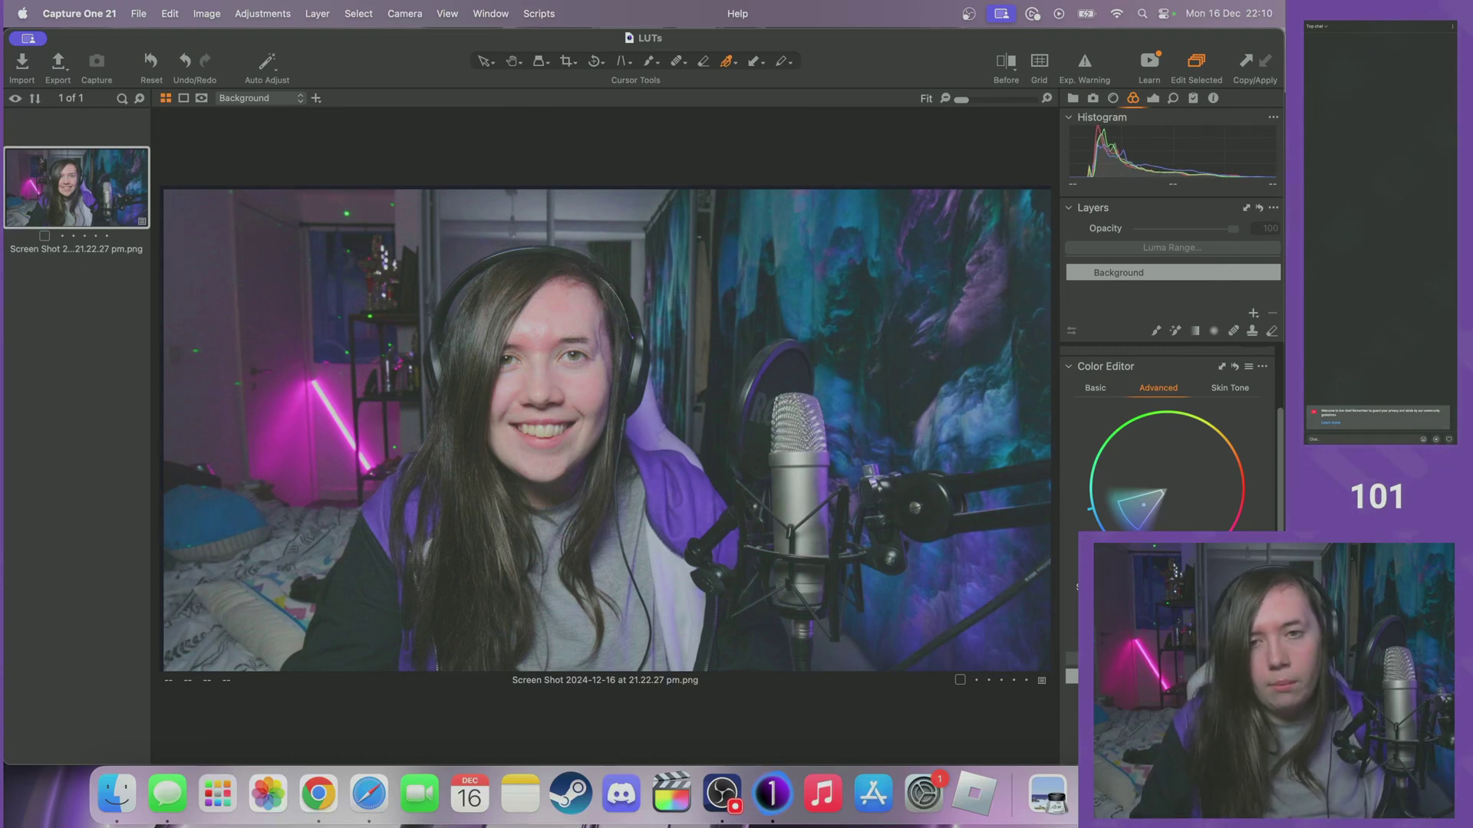
click(979, 285)
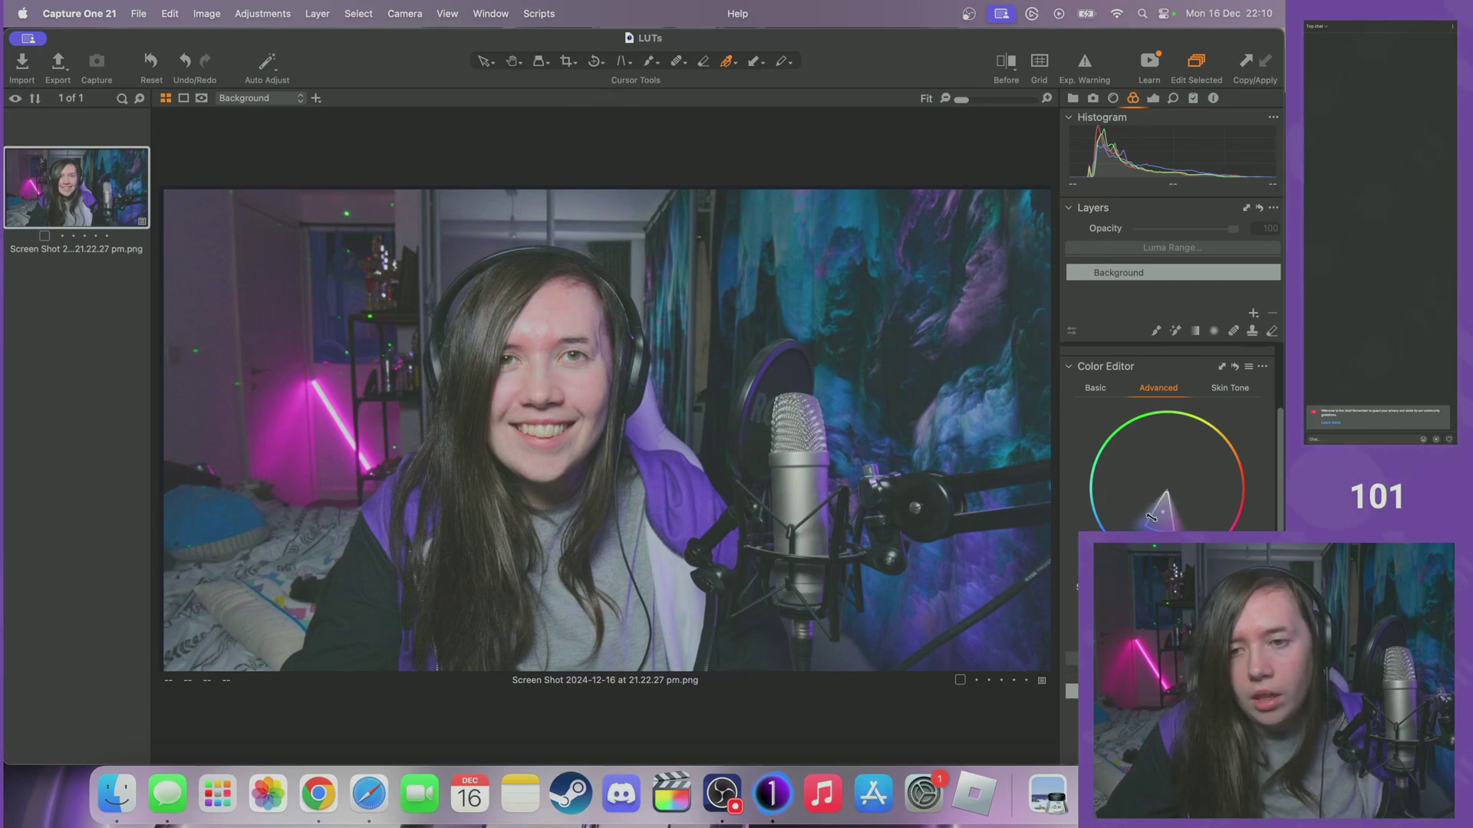
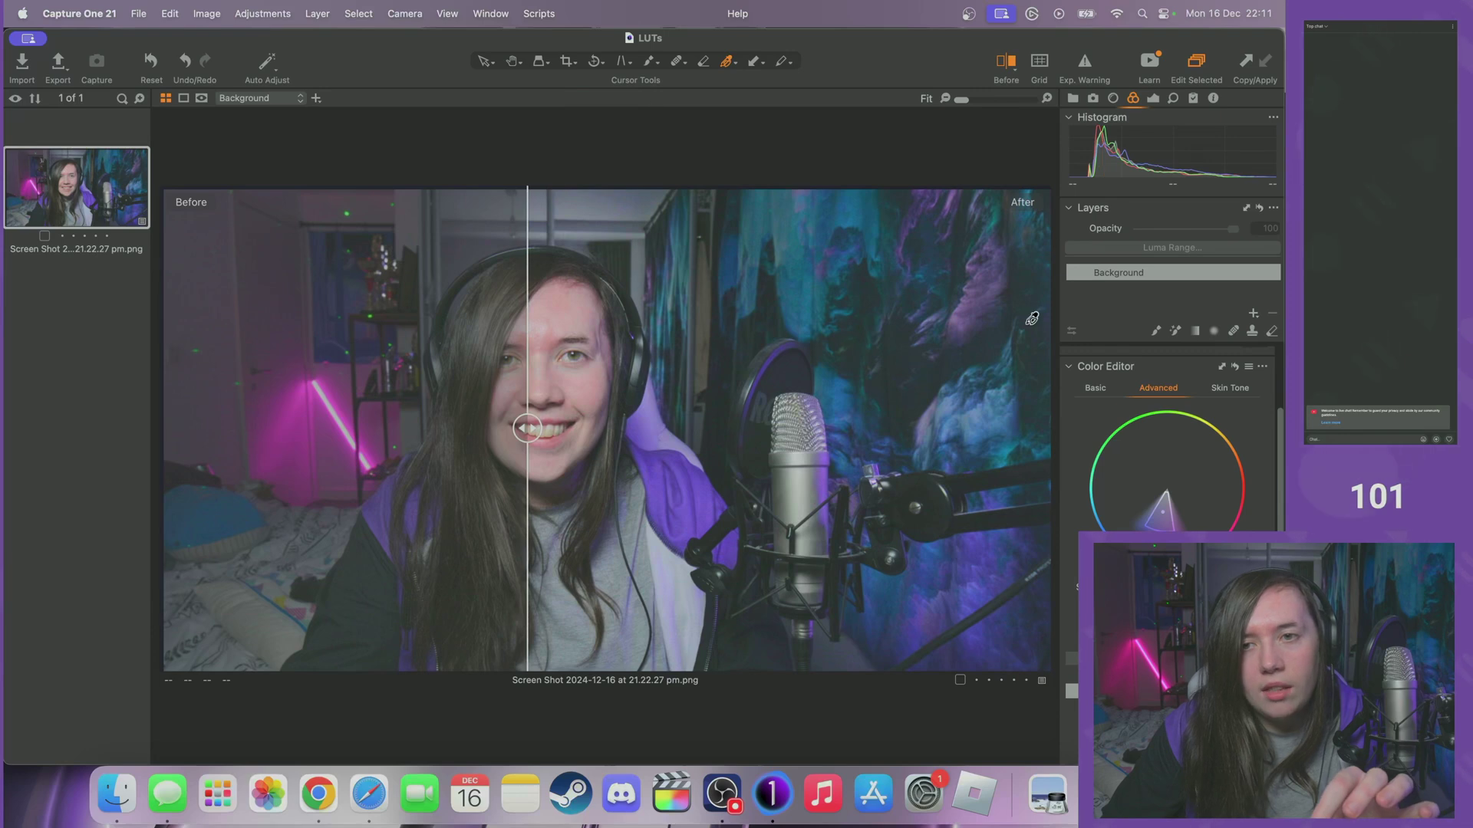
drag(526, 428, 150, 382)
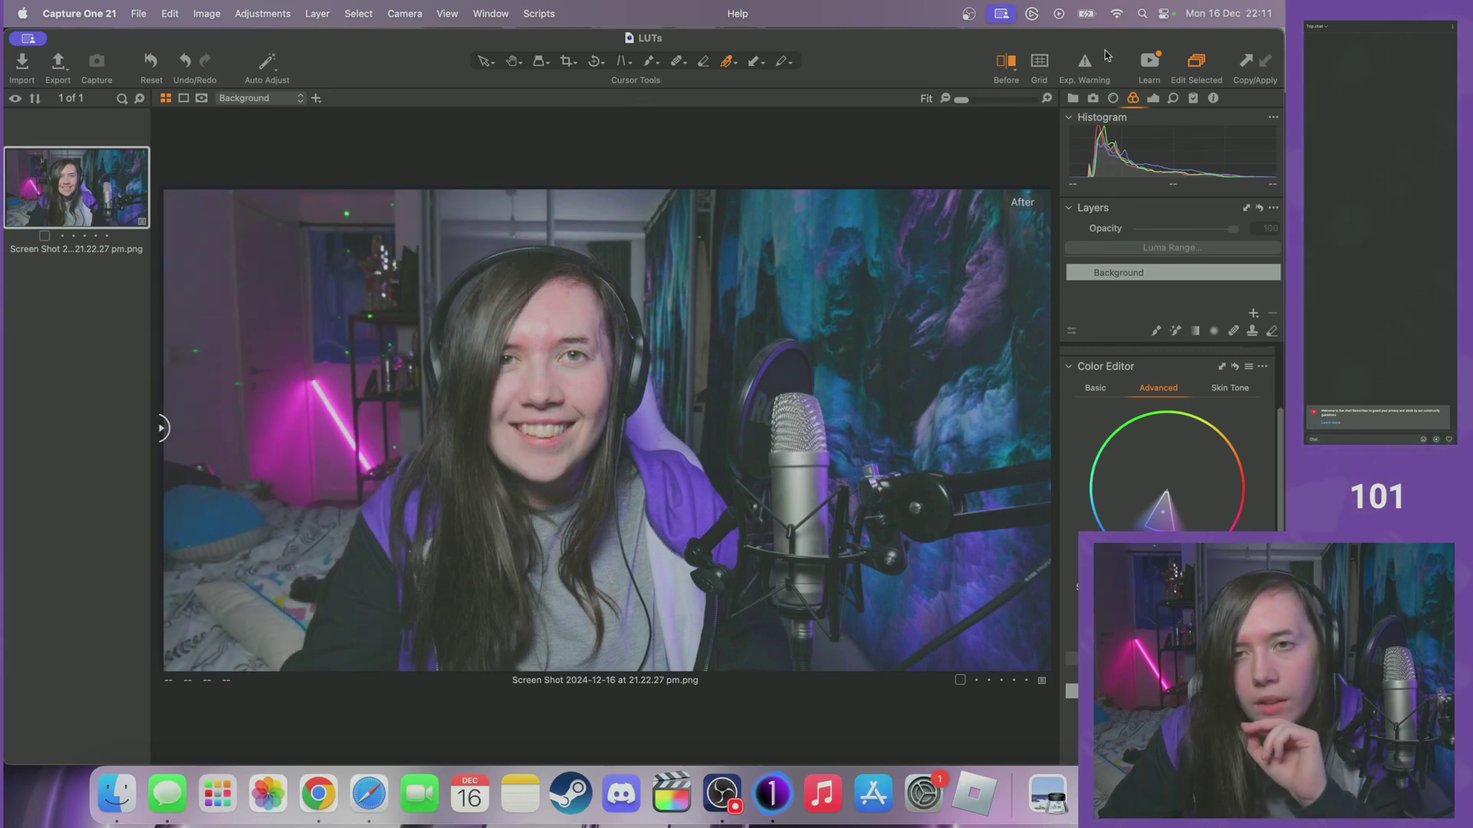
- Apply the webcam screenshot's adjustments to R10 Night Mode.png from the recent imports, and compare it before and after
click(1073, 98)
click(1137, 233)
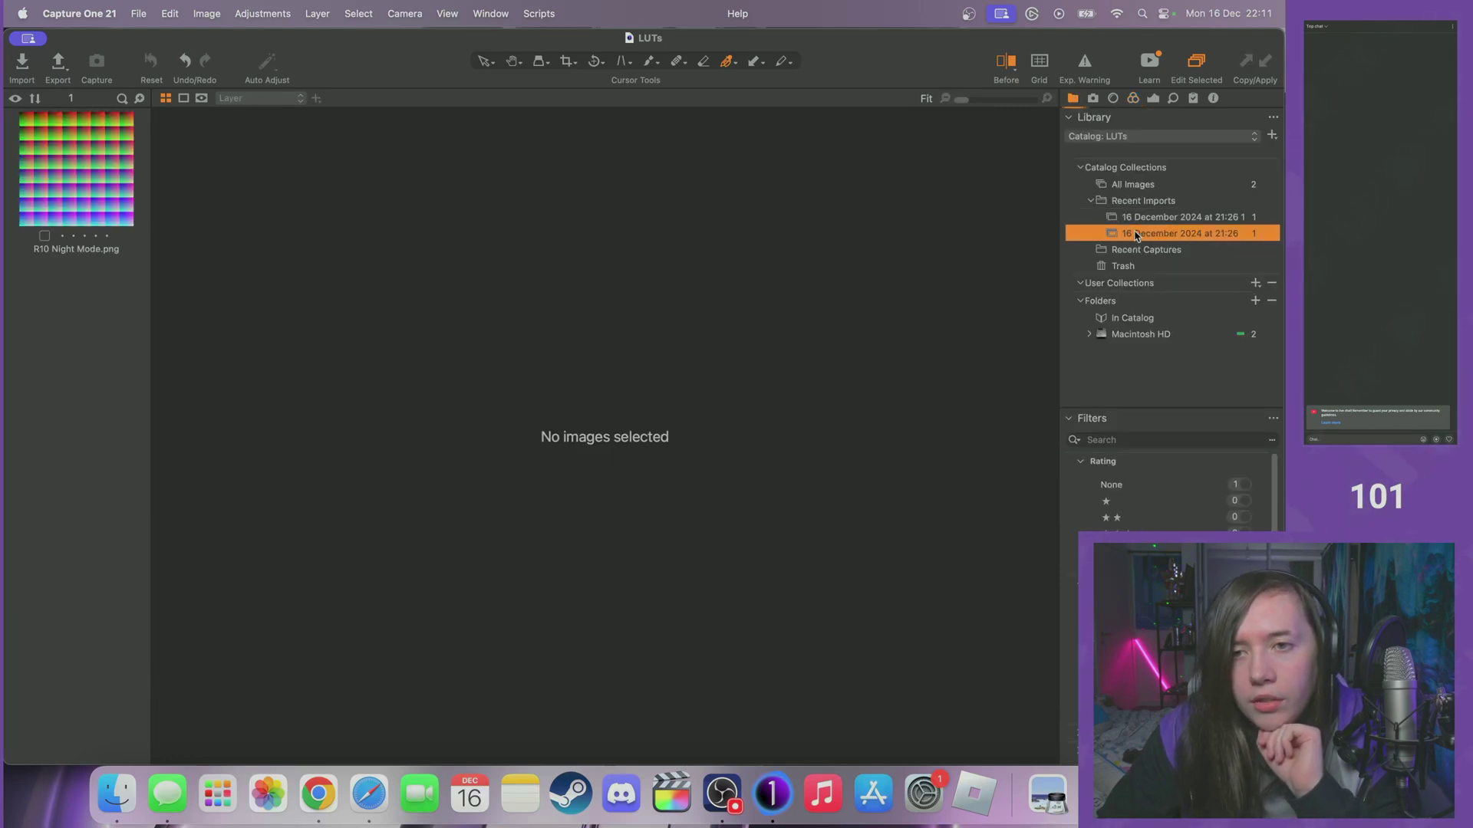
click(98, 177)
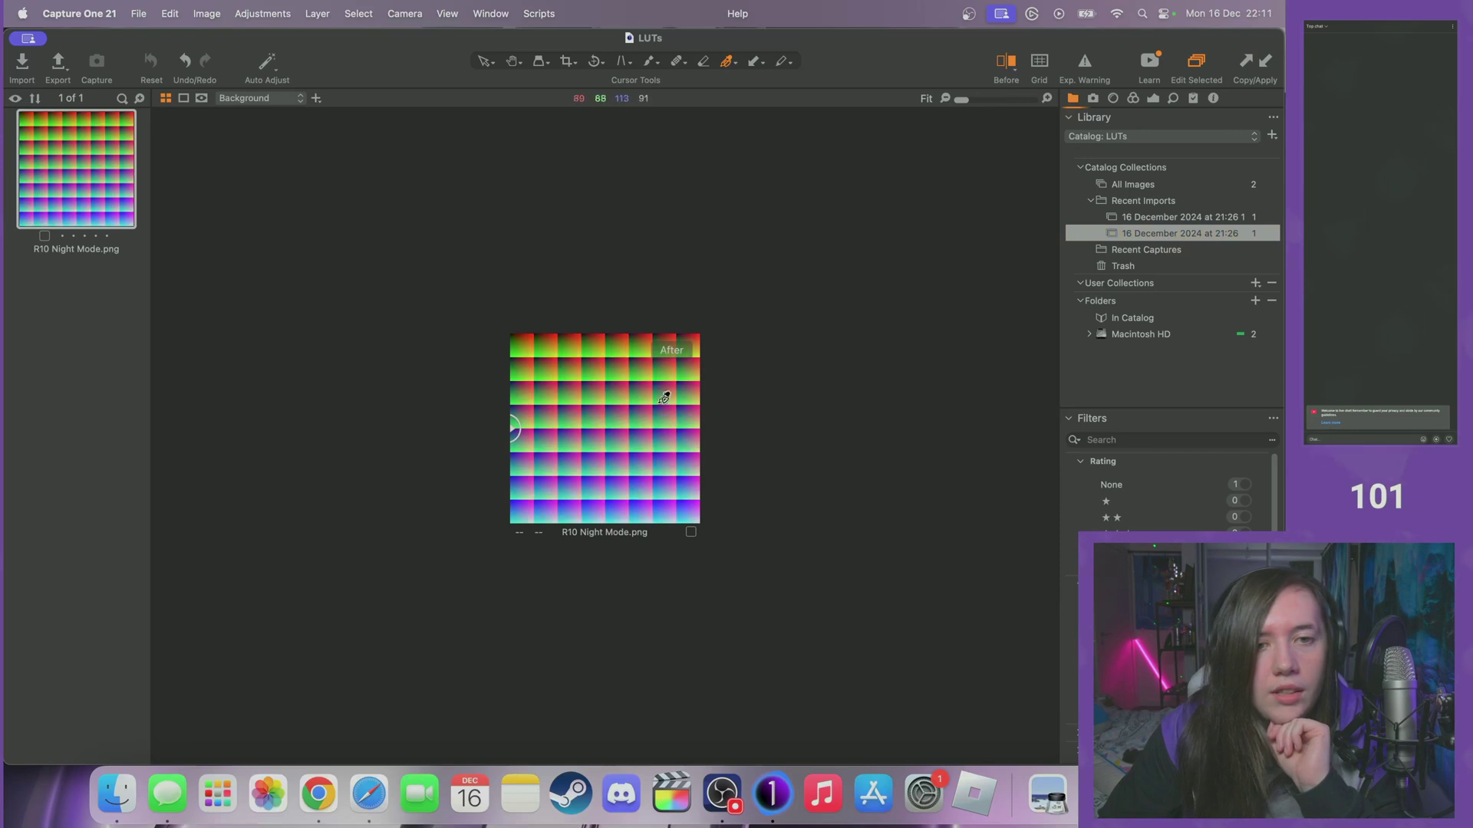
click(1266, 63)
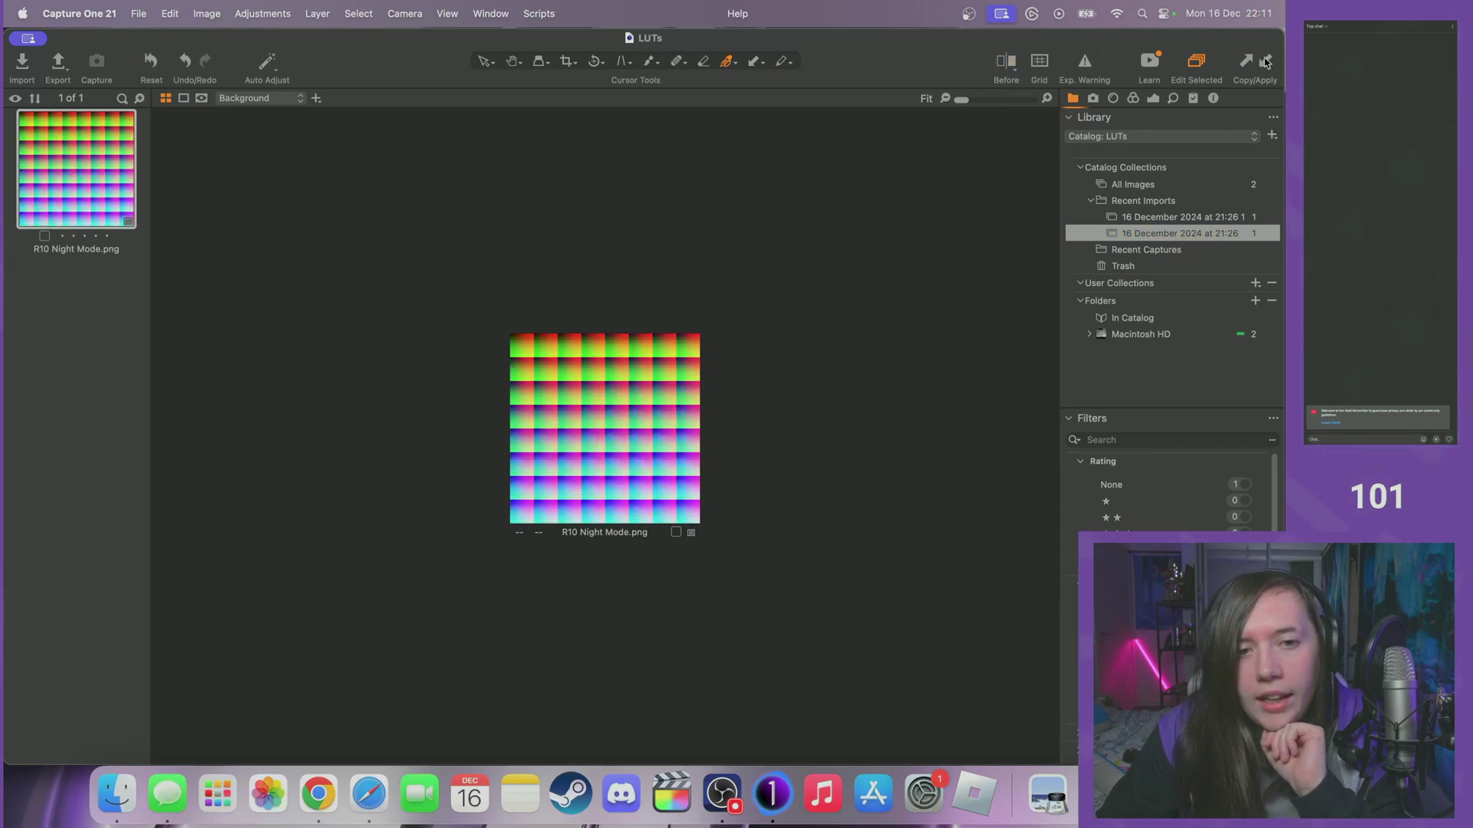
click(1001, 61)
drag(611, 427, 428, 380)
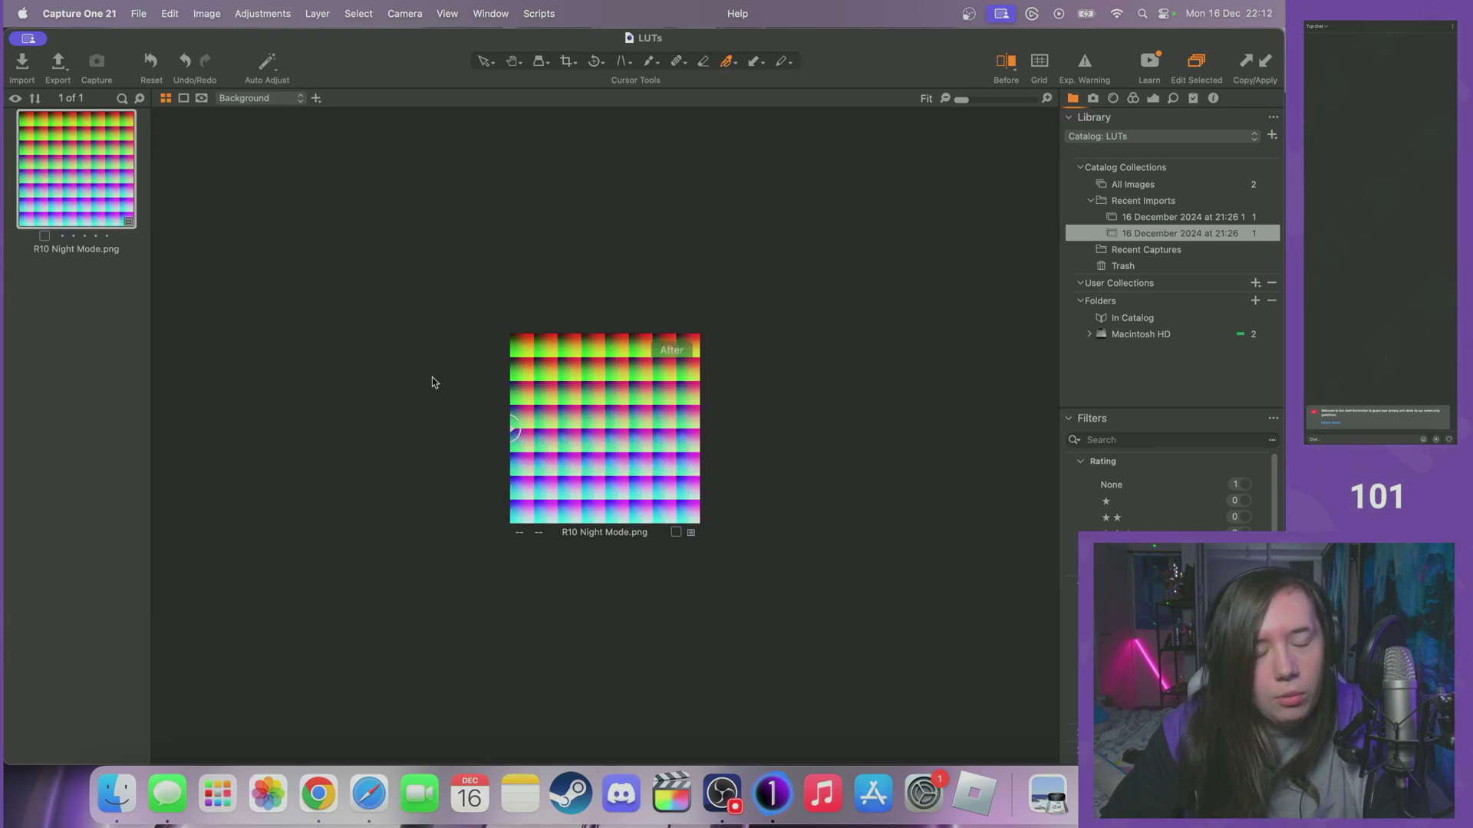